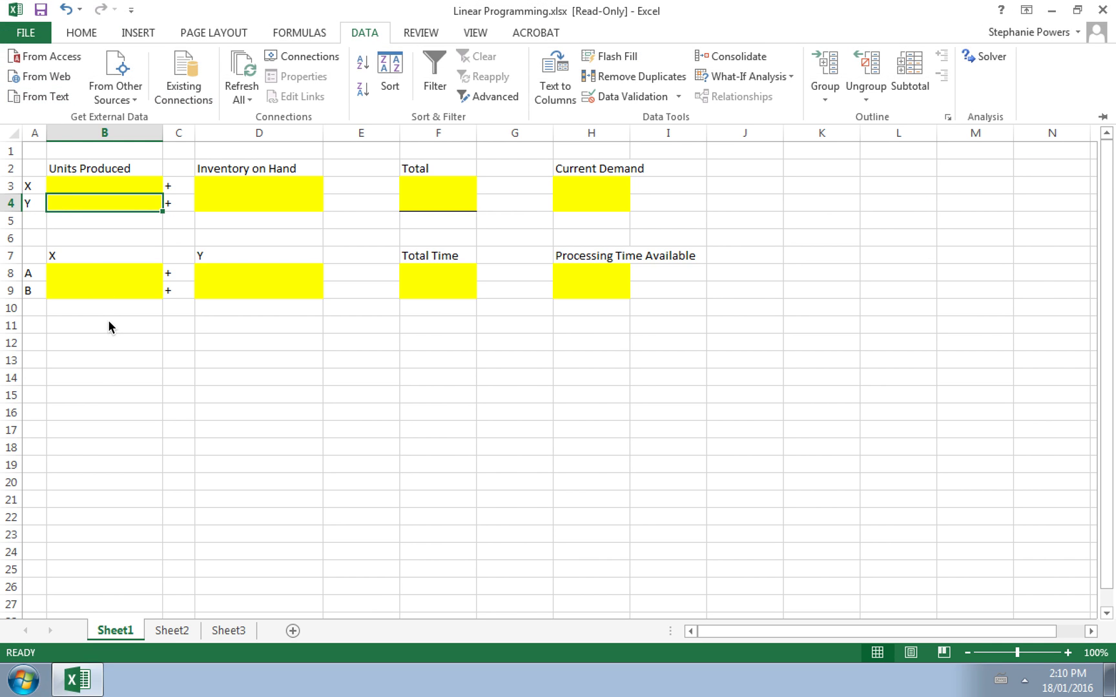
# Make sure the Solver Add-in is enabled among the Excel add-ins and display the Solver command.
pyautogui.click(35, 35)
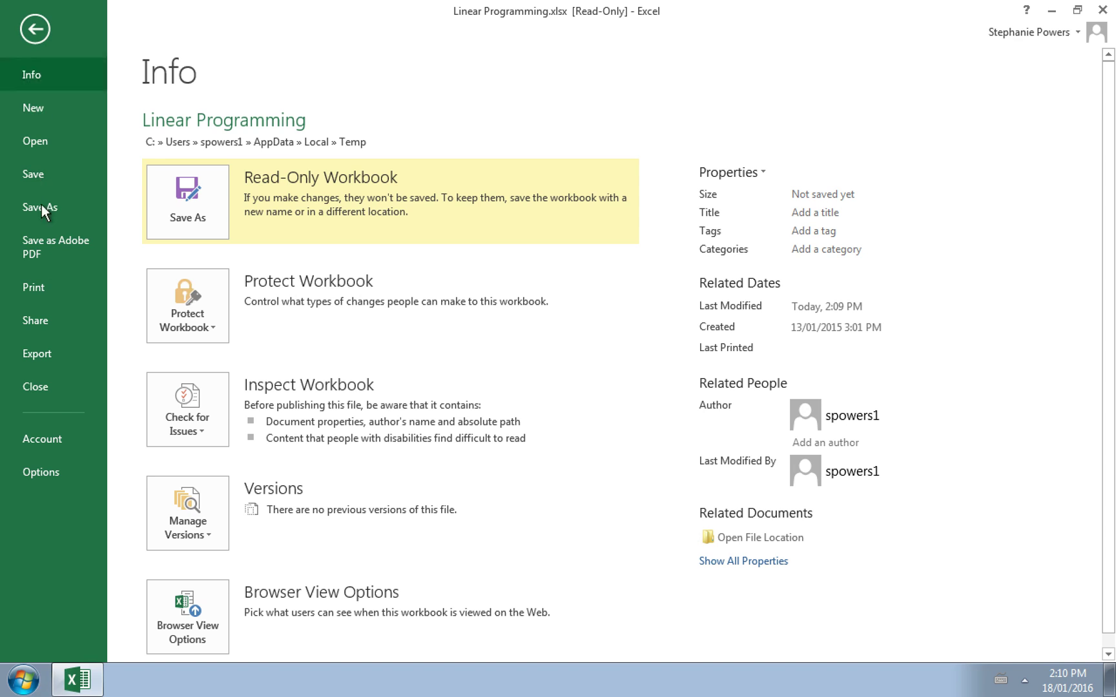
pyautogui.click(50, 474)
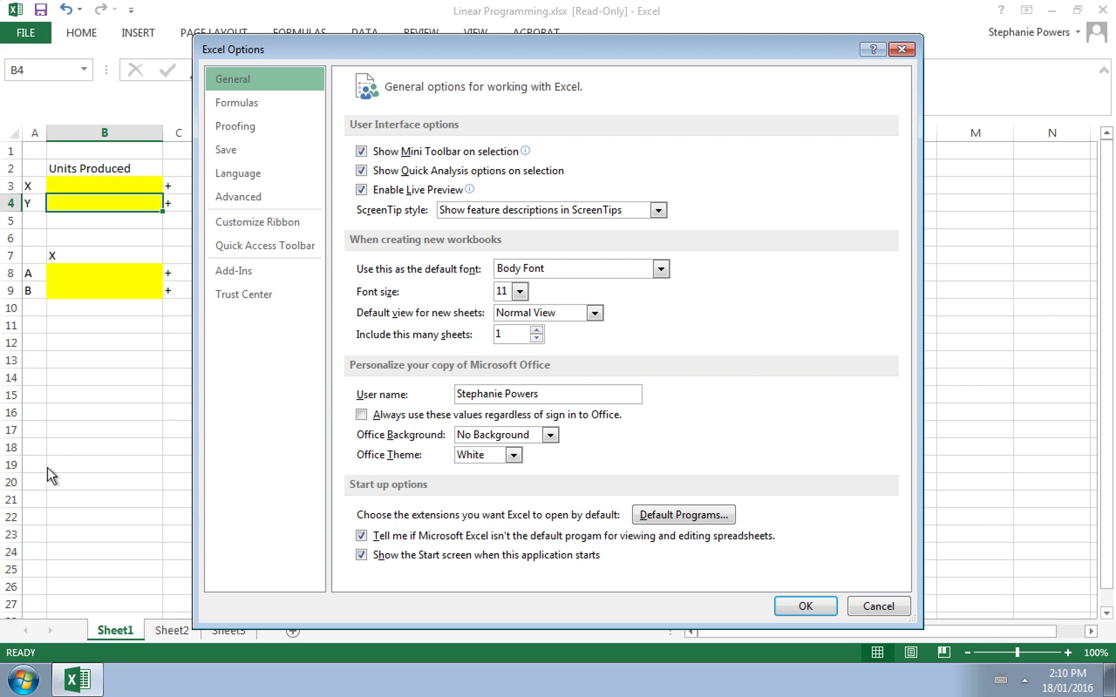
pyautogui.click(253, 273)
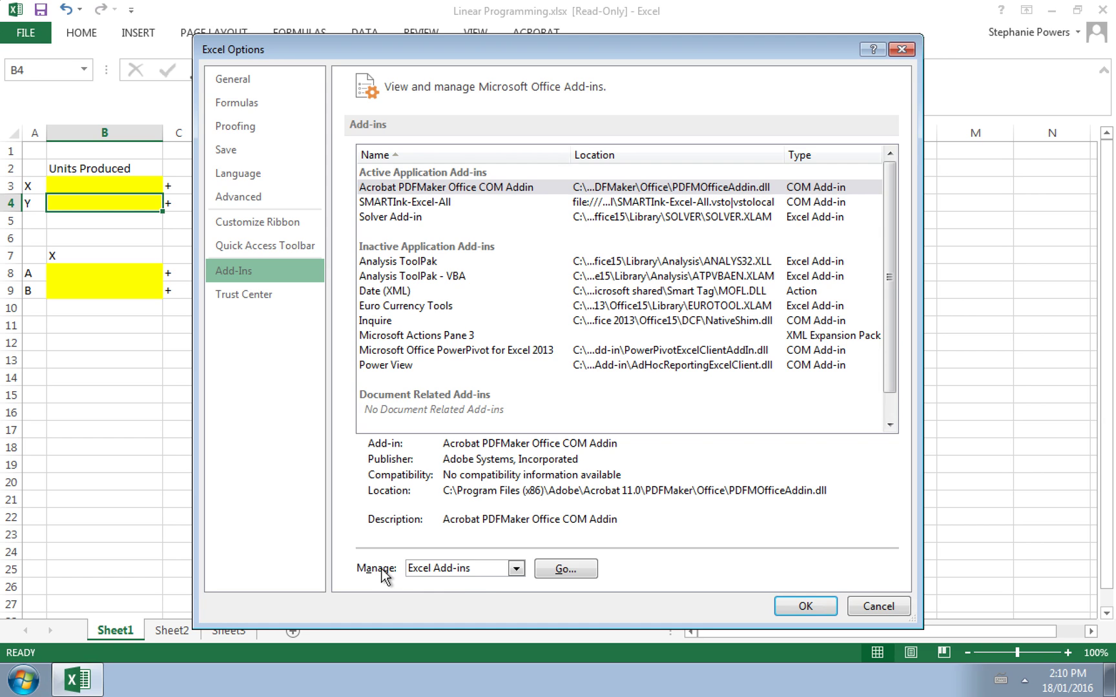
pyautogui.click(564, 569)
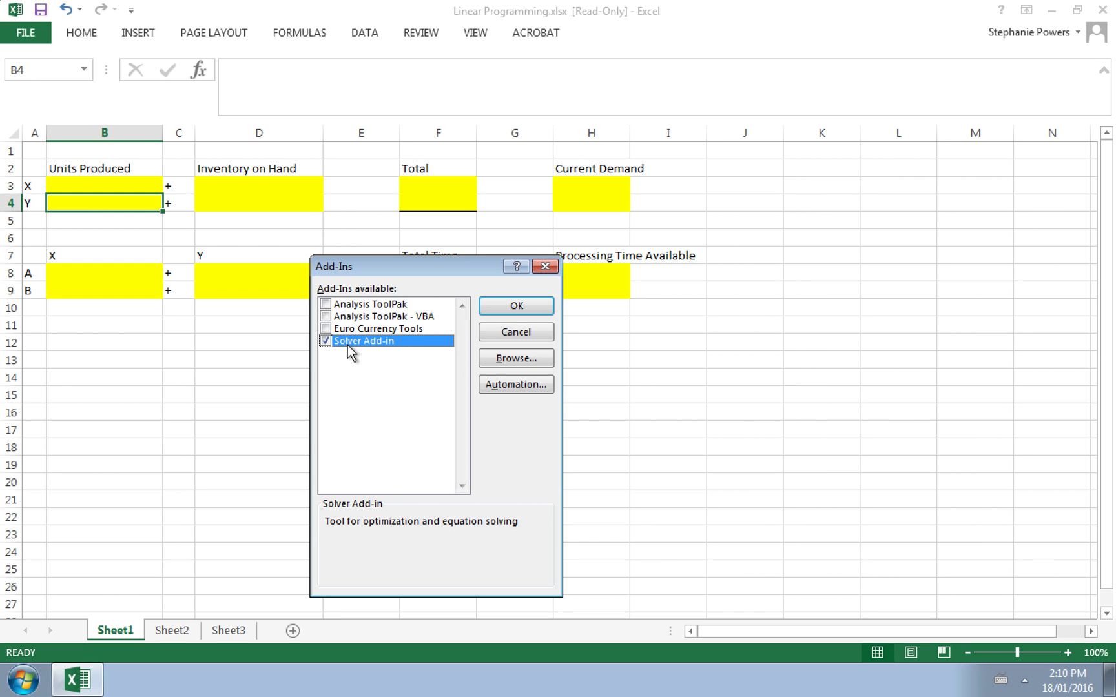
pyautogui.click(514, 305)
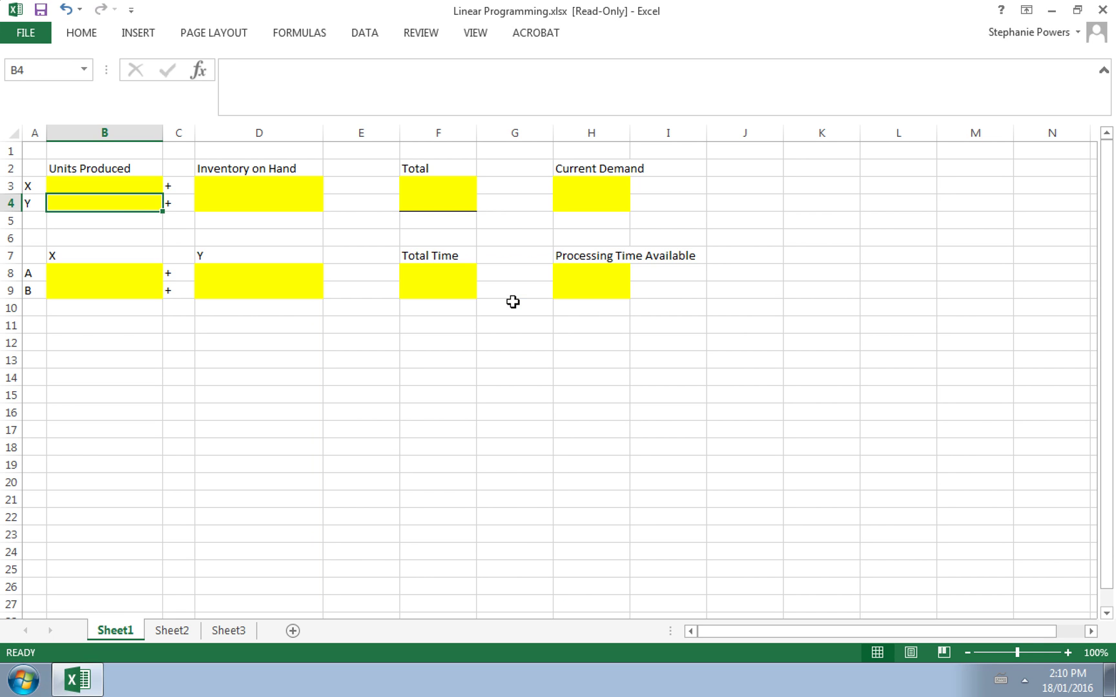
pyautogui.click(365, 37)
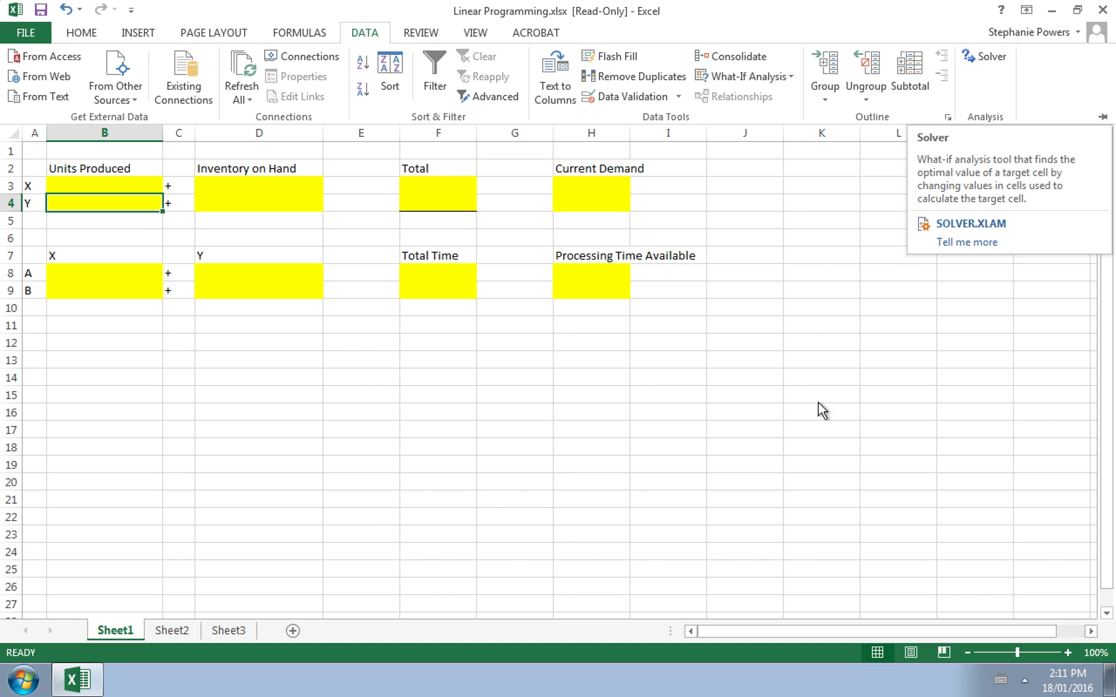
# Switch to the Linear Programming Example PDF in Acrobat and handwrite "Time A = 50X + 24Y ≤ 40(60)" below the first paragraph.
pyautogui.hotkey('ctrl', 'Left')
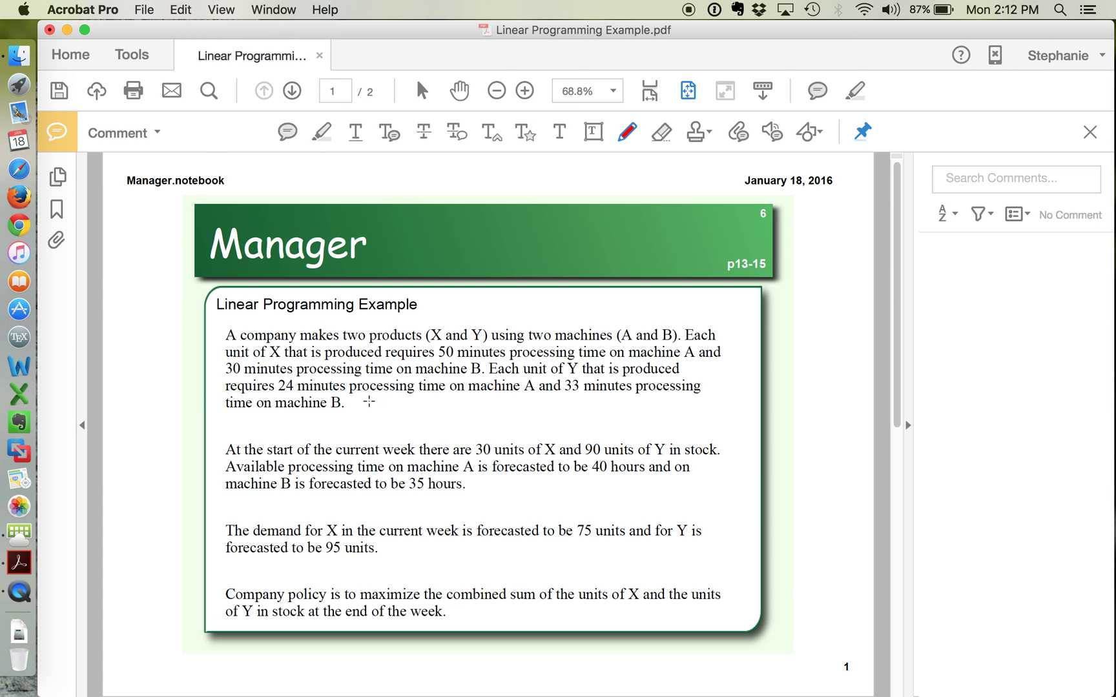
pyautogui.moveTo(364, 405)
pyautogui.mouseDown()
pyautogui.moveTo(387, 405)
pyautogui.moveTo(372, 424)
pyautogui.moveTo(404, 421)
pyautogui.mouseUp()
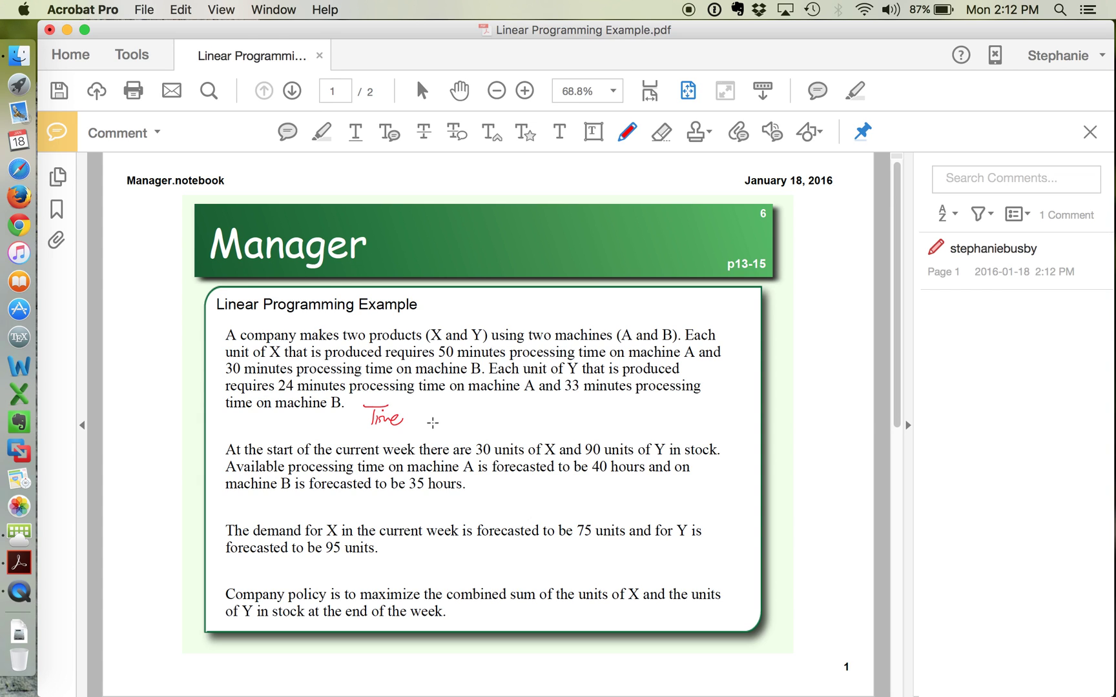
pyautogui.moveTo(419, 424); pyautogui.dragTo(430, 424)
pyautogui.moveTo(420, 417); pyautogui.dragTo(457, 410)
pyautogui.moveTo(446, 417); pyautogui.dragTo(458, 417)
pyautogui.moveTo(489, 404)
pyautogui.mouseDown()
pyautogui.moveTo(474, 419)
pyautogui.moveTo(490, 405)
pyautogui.mouseUp()
pyautogui.moveTo(507, 404)
pyautogui.mouseDown()
pyautogui.moveTo(524, 420)
pyautogui.moveTo(521, 403)
pyautogui.mouseUp()
pyautogui.moveTo(546, 406)
pyautogui.mouseDown()
pyautogui.moveTo(556, 406)
pyautogui.moveTo(551, 413)
pyautogui.mouseUp()
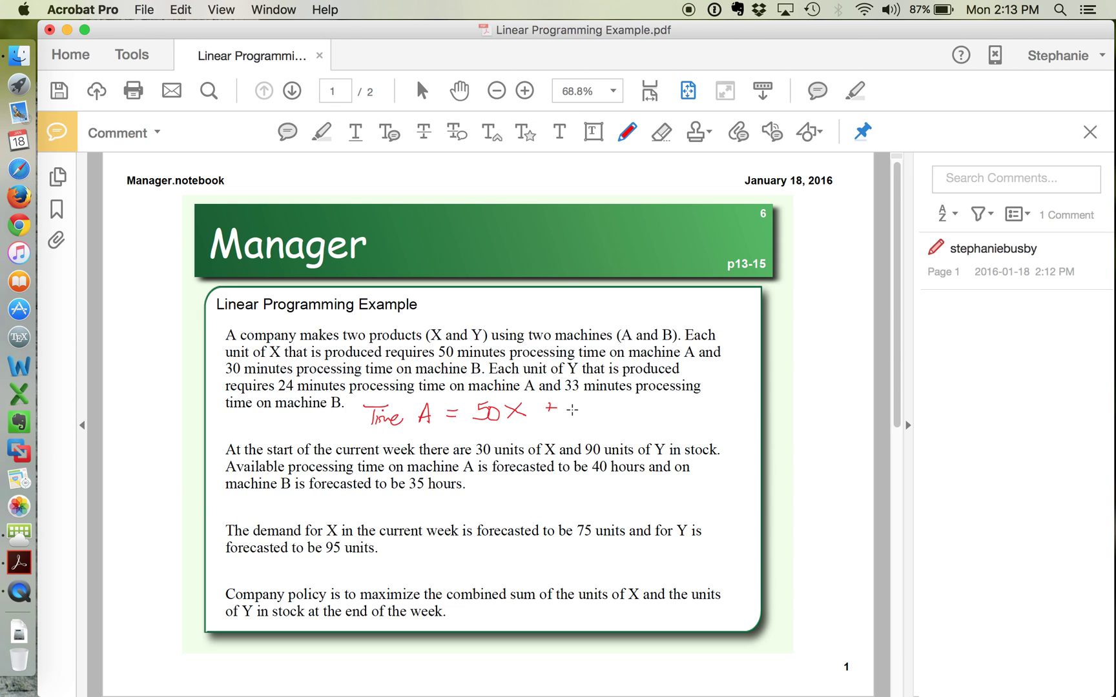
pyautogui.moveTo(572, 407)
pyautogui.mouseDown()
pyautogui.moveTo(598, 413)
pyautogui.moveTo(593, 421)
pyautogui.mouseUp()
pyautogui.moveTo(605, 403); pyautogui.dragTo(609, 412)
pyautogui.moveTo(614, 401); pyautogui.dragTo(607, 421)
pyautogui.moveTo(666, 401)
pyautogui.mouseDown()
pyautogui.moveTo(691, 412)
pyautogui.moveTo(710, 397)
pyautogui.moveTo(689, 419)
pyautogui.moveTo(718, 419)
pyautogui.mouseUp()
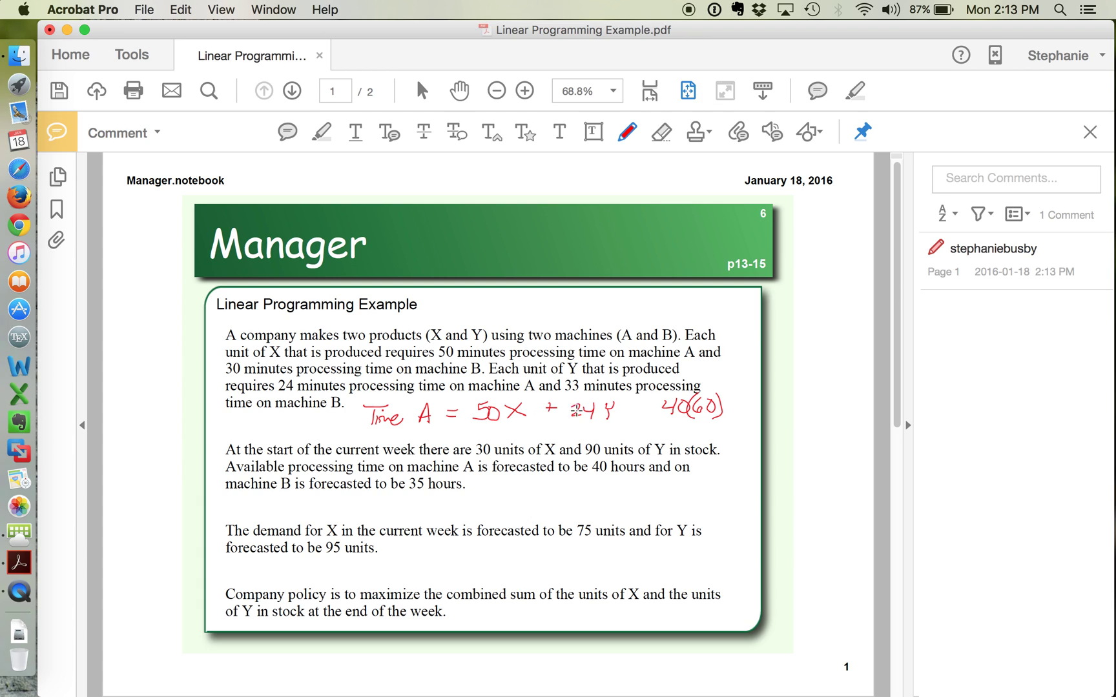
pyautogui.moveTo(647, 399); pyautogui.dragTo(654, 415)
# Handwrite the machine B constraint "Time B = 30X + 33Y ≤ 35(60)" below the processing time paragraph.
pyautogui.moveTo(370, 497)
pyautogui.mouseDown()
pyautogui.moveTo(396, 496)
pyautogui.moveTo(381, 511)
pyautogui.mouseUp()
pyautogui.moveTo(392, 503); pyautogui.dragTo(430, 513)
pyautogui.moveTo(433, 496)
pyautogui.mouseDown()
pyautogui.moveTo(429, 513)
pyautogui.moveTo(463, 500)
pyautogui.mouseUp()
pyautogui.moveTo(453, 509); pyautogui.dragTo(464, 507)
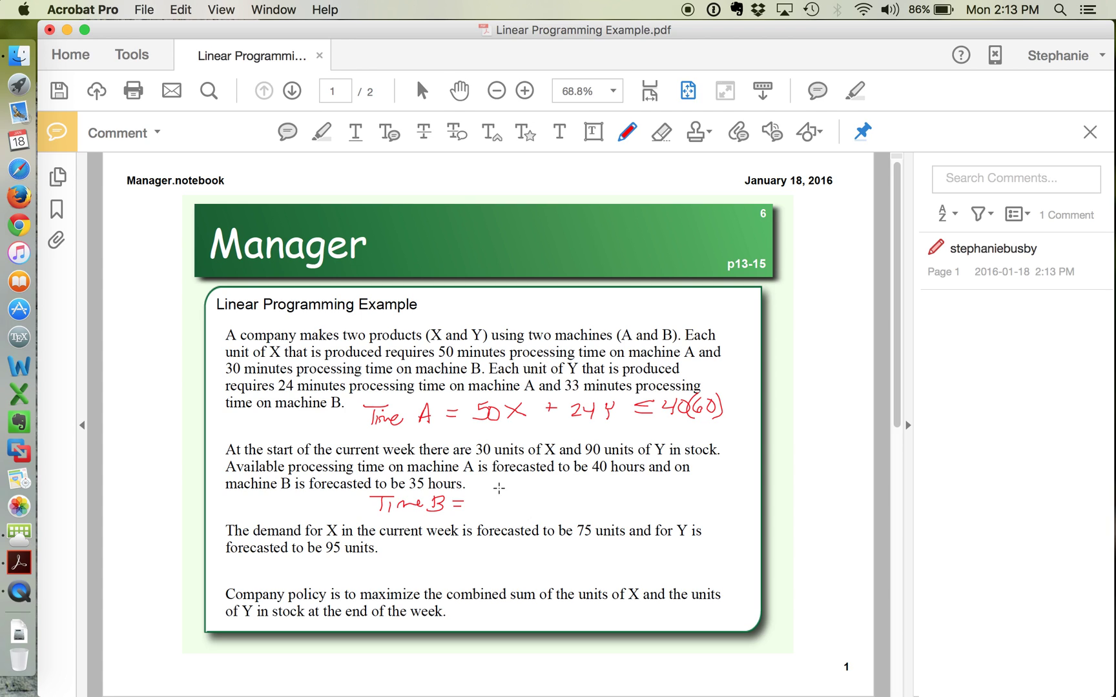
pyautogui.moveTo(481, 497)
pyautogui.mouseDown()
pyautogui.moveTo(494, 502)
pyautogui.moveTo(480, 510)
pyautogui.mouseUp()
pyautogui.moveTo(510, 498)
pyautogui.mouseDown()
pyautogui.moveTo(498, 508)
pyautogui.moveTo(510, 498)
pyautogui.moveTo(533, 509)
pyautogui.mouseUp()
pyautogui.moveTo(534, 495); pyautogui.dragTo(515, 510)
pyautogui.moveTo(561, 495)
pyautogui.mouseDown()
pyautogui.moveTo(561, 507)
pyautogui.moveTo(595, 503)
pyautogui.moveTo(588, 510)
pyautogui.mouseUp()
pyautogui.moveTo(603, 496); pyautogui.dragTo(603, 510)
pyautogui.moveTo(617, 496); pyautogui.dragTo(621, 514)
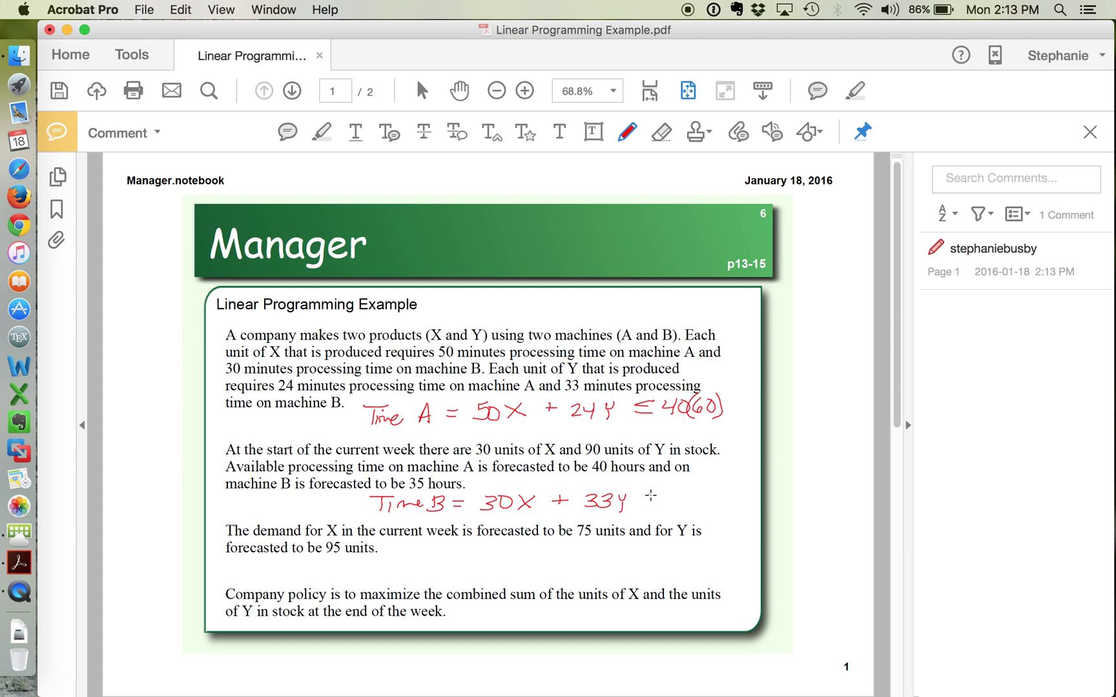
pyautogui.moveTo(651, 494)
pyautogui.mouseDown()
pyautogui.moveTo(654, 511)
pyautogui.moveTo(691, 500)
pyautogui.moveTo(695, 509)
pyautogui.mouseUp()
pyautogui.moveTo(709, 492); pyautogui.dragTo(707, 502)
pyautogui.moveTo(717, 495); pyautogui.dragTo(724, 510)
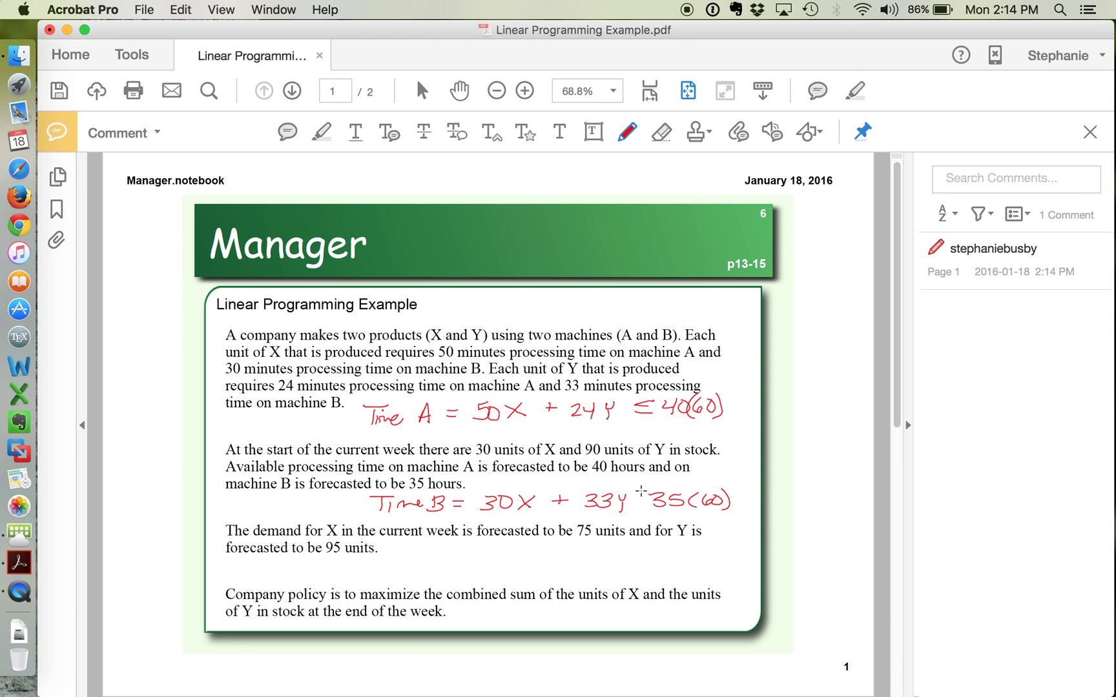
pyautogui.moveTo(642, 496); pyautogui.dragTo(647, 510)
# Handwrite the demand constraints "30 + X ≥ 75" and "90 + Y ≥ 95" beneath the demand paragraph.
pyautogui.moveTo(620, 545)
pyautogui.mouseDown()
pyautogui.moveTo(639, 561)
pyautogui.moveTo(659, 546)
pyautogui.mouseUp()
pyautogui.moveTo(515, 547)
pyautogui.mouseDown()
pyautogui.moveTo(517, 561)
pyautogui.moveTo(543, 550)
pyautogui.moveTo(566, 561)
pyautogui.mouseUp()
pyautogui.moveTo(559, 554)
pyautogui.mouseDown()
pyautogui.moveTo(594, 561)
pyautogui.moveTo(581, 562)
pyautogui.mouseUp()
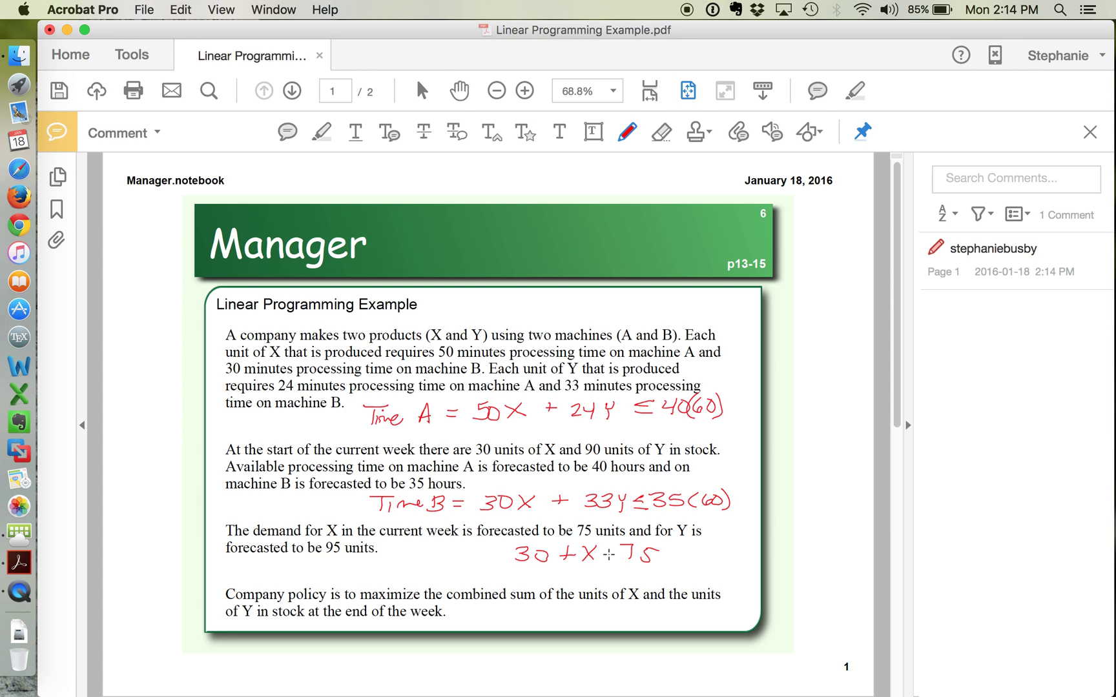
pyautogui.moveTo(608, 546); pyautogui.dragTo(624, 557)
pyautogui.moveTo(642, 571); pyautogui.dragTo(644, 583)
pyautogui.moveTo(583, 570); pyautogui.dragTo(584, 600)
pyautogui.moveTo(535, 570)
pyautogui.mouseDown()
pyautogui.moveTo(532, 582)
pyautogui.moveTo(547, 571)
pyautogui.moveTo(572, 575)
pyautogui.moveTo(564, 583)
pyautogui.mouseUp()
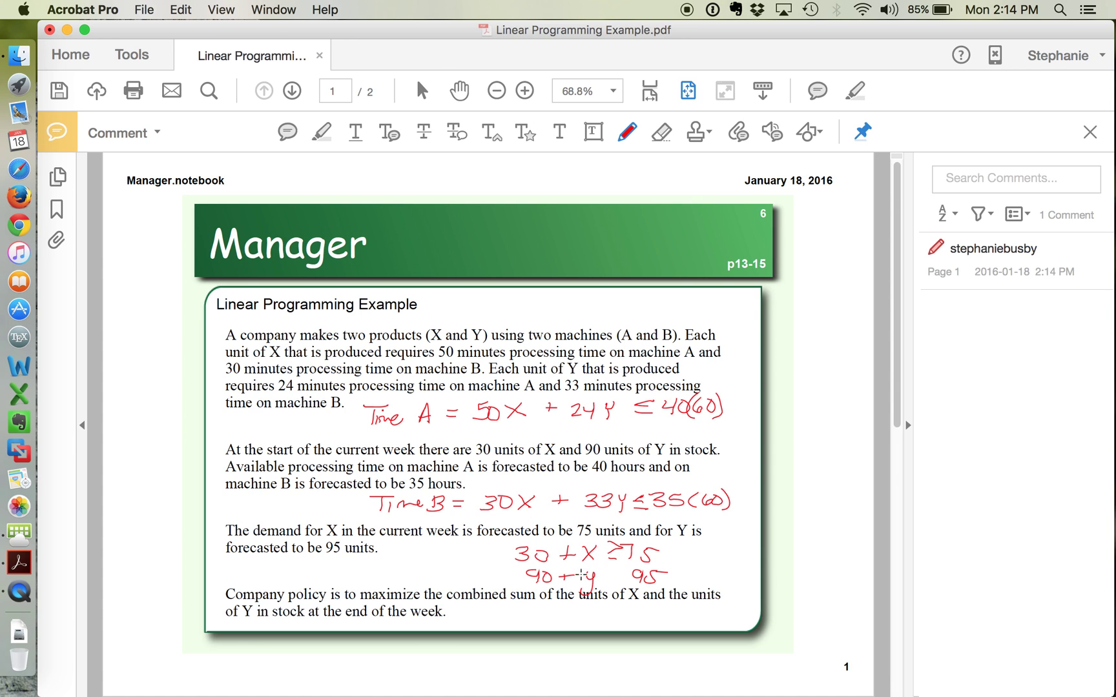
pyautogui.moveTo(608, 566); pyautogui.dragTo(618, 584)
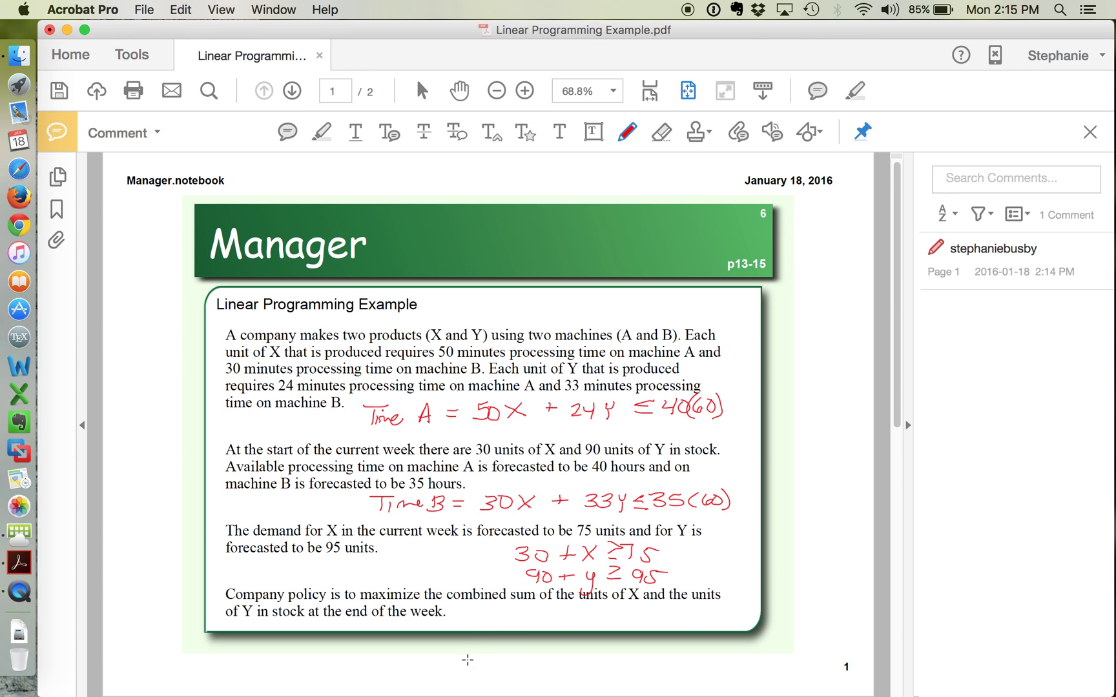
# Circle the word "maximize" in the company policy and handwrite the objective "max x + 30 + y + 90" below the slide.
pyautogui.moveTo(420, 579)
pyautogui.mouseDown()
pyautogui.moveTo(363, 584)
pyautogui.moveTo(429, 597)
pyautogui.mouseUp()
pyautogui.moveTo(416, 665); pyautogui.dragTo(516, 666)
pyautogui.moveTo(516, 649); pyautogui.dragTo(502, 666)
pyautogui.moveTo(519, 657)
pyautogui.mouseDown()
pyautogui.moveTo(538, 663)
pyautogui.moveTo(560, 648)
pyautogui.mouseUp()
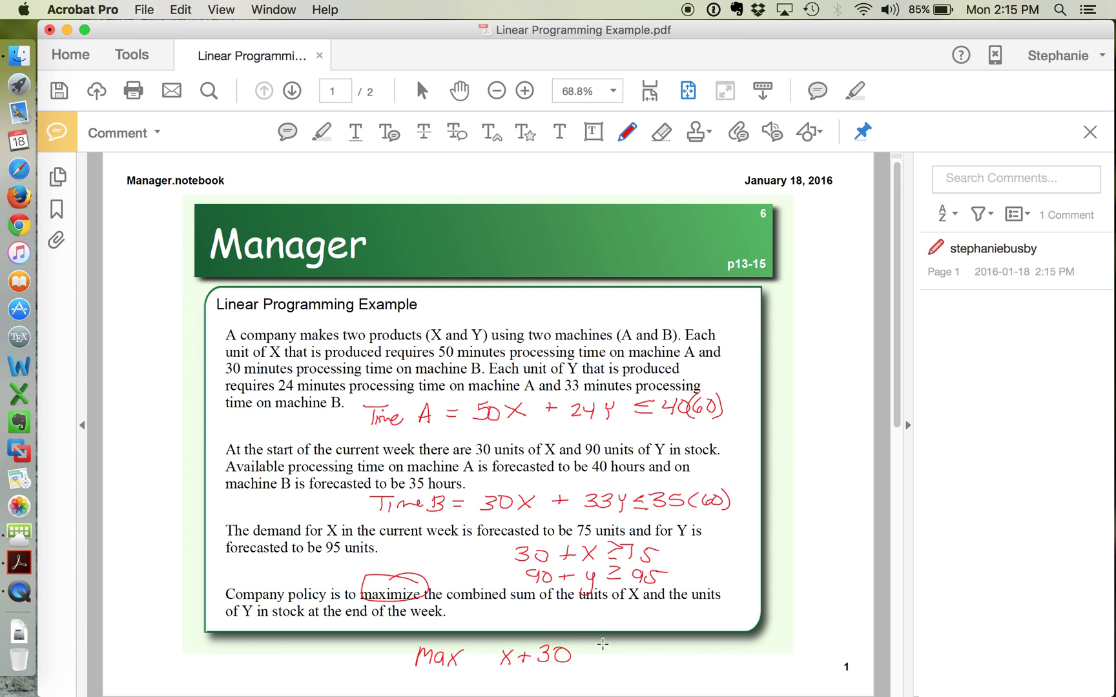
pyautogui.moveTo(592, 646)
pyautogui.mouseDown()
pyautogui.moveTo(589, 661)
pyautogui.moveTo(625, 652)
pyautogui.moveTo(608, 682)
pyautogui.mouseUp()
pyautogui.moveTo(676, 650)
pyautogui.mouseDown()
pyautogui.moveTo(672, 663)
pyautogui.moveTo(685, 649)
pyautogui.mouseUp()
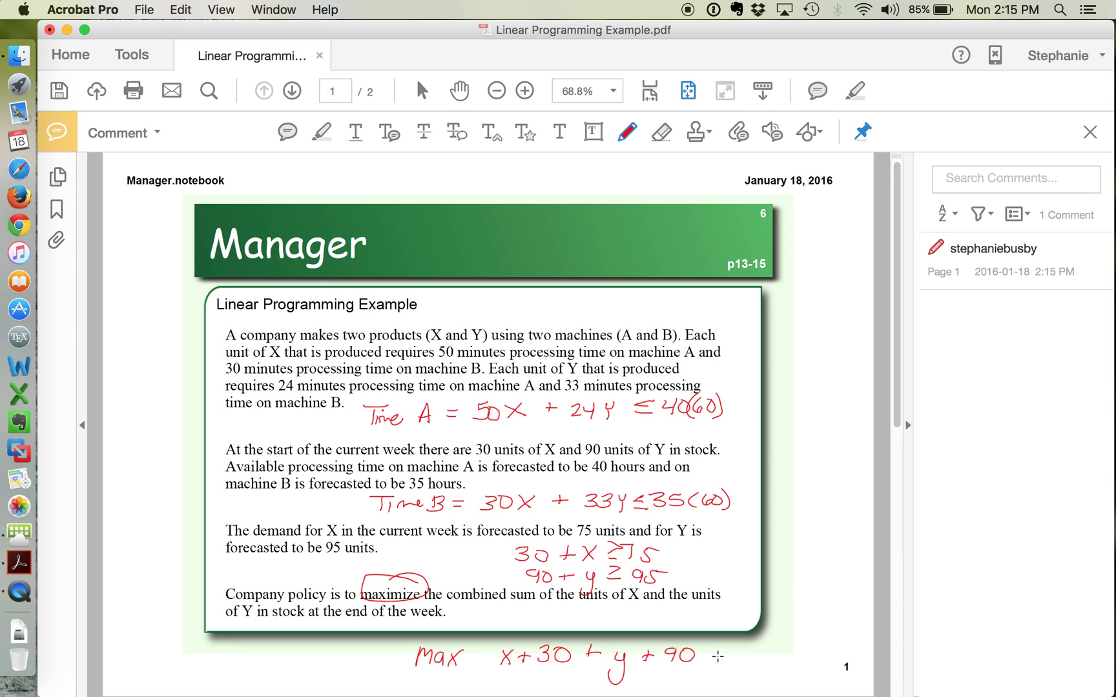
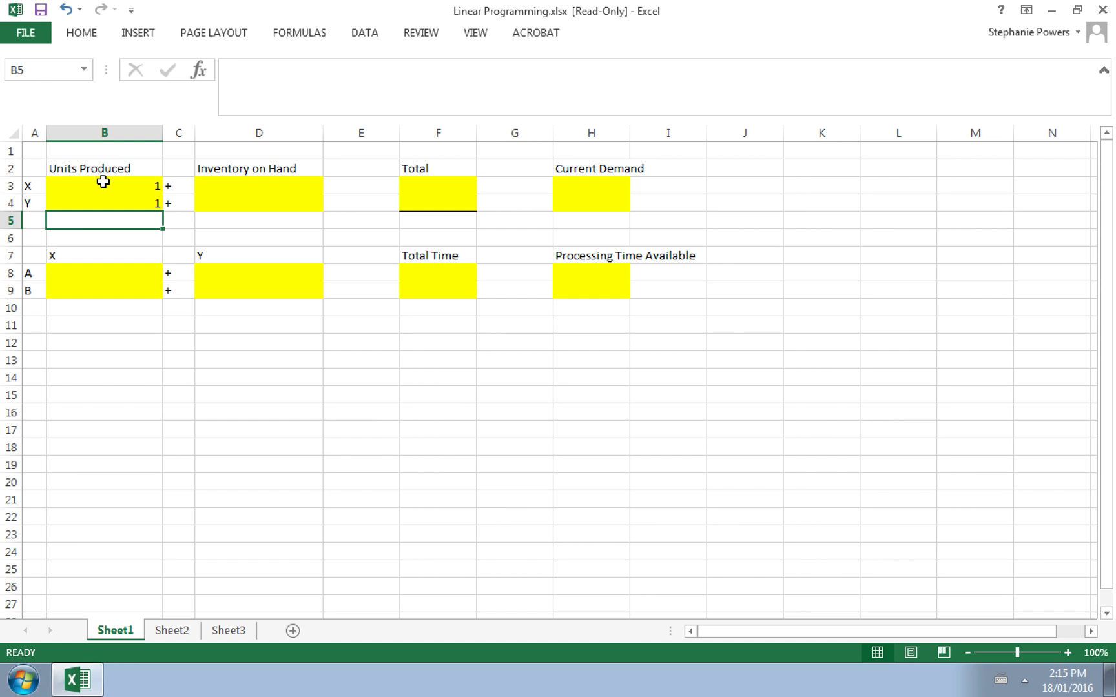
# In the Excel worksheet, enter the inventory on hand as 30 for X and 90 for Y.
pyautogui.click(229, 186)
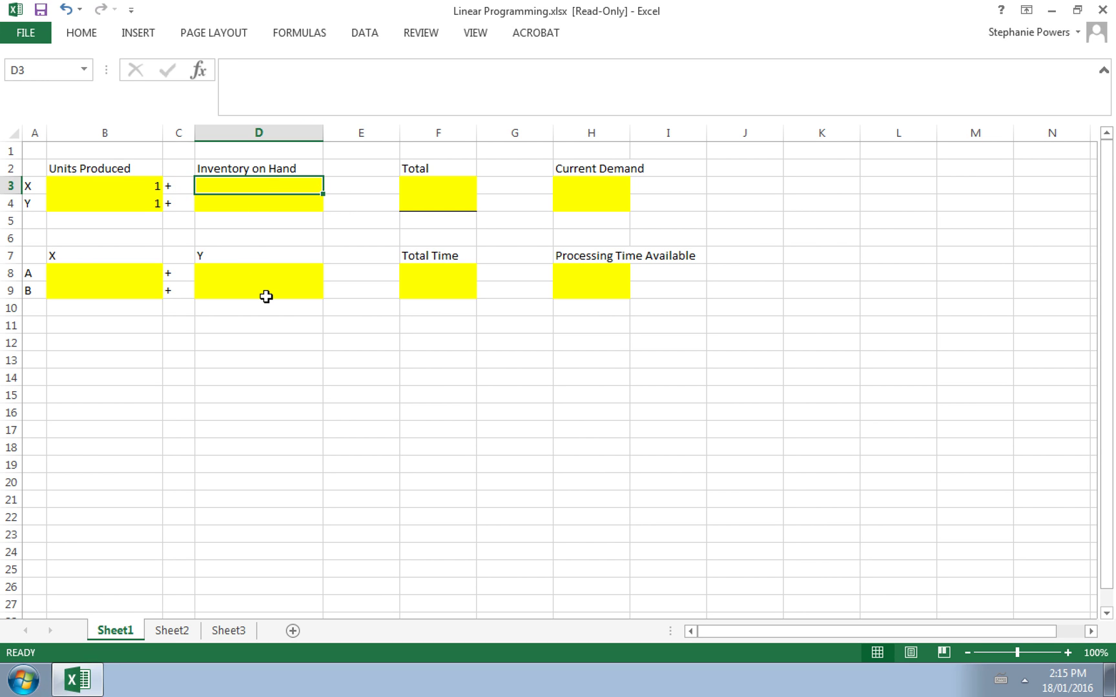
pyautogui.write('30')
pyautogui.press('Return')
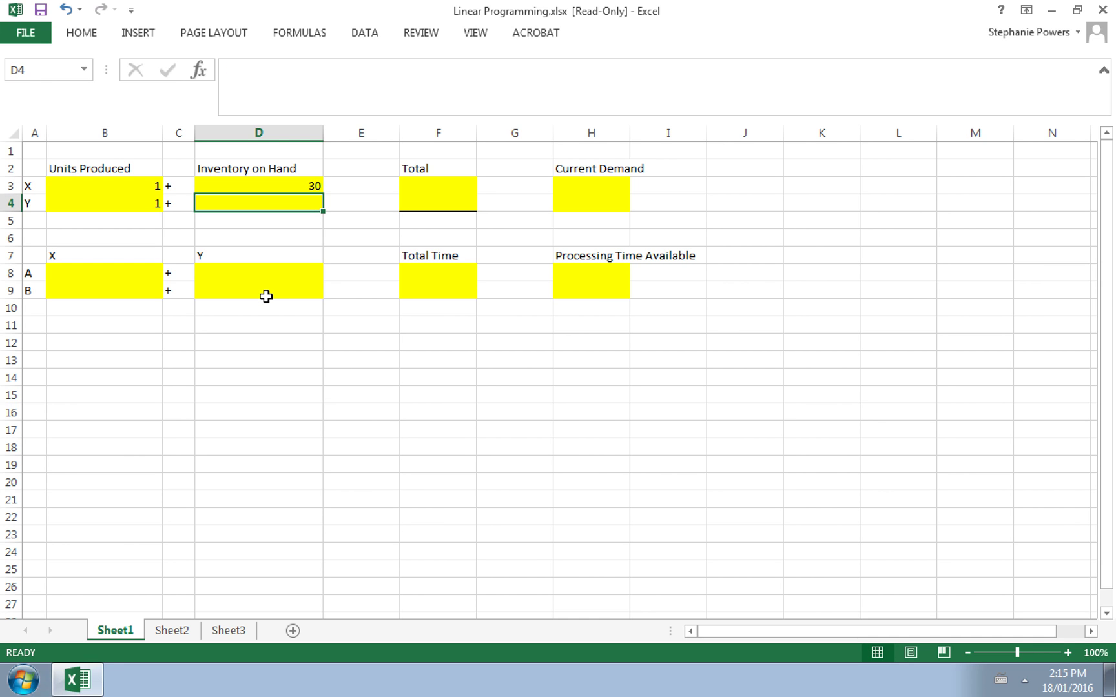
pyautogui.write('90')
pyautogui.press('Return')
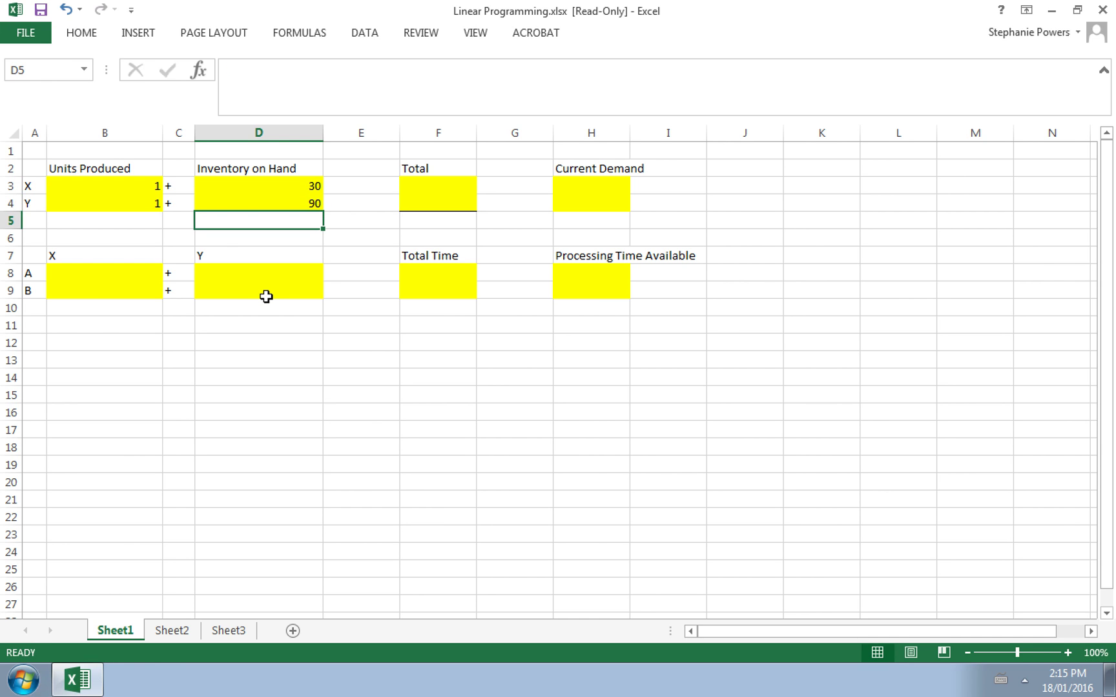
# Calculate the total for X in F3 by adding its units produced and inventory on hand.
pyautogui.click(369, 190)
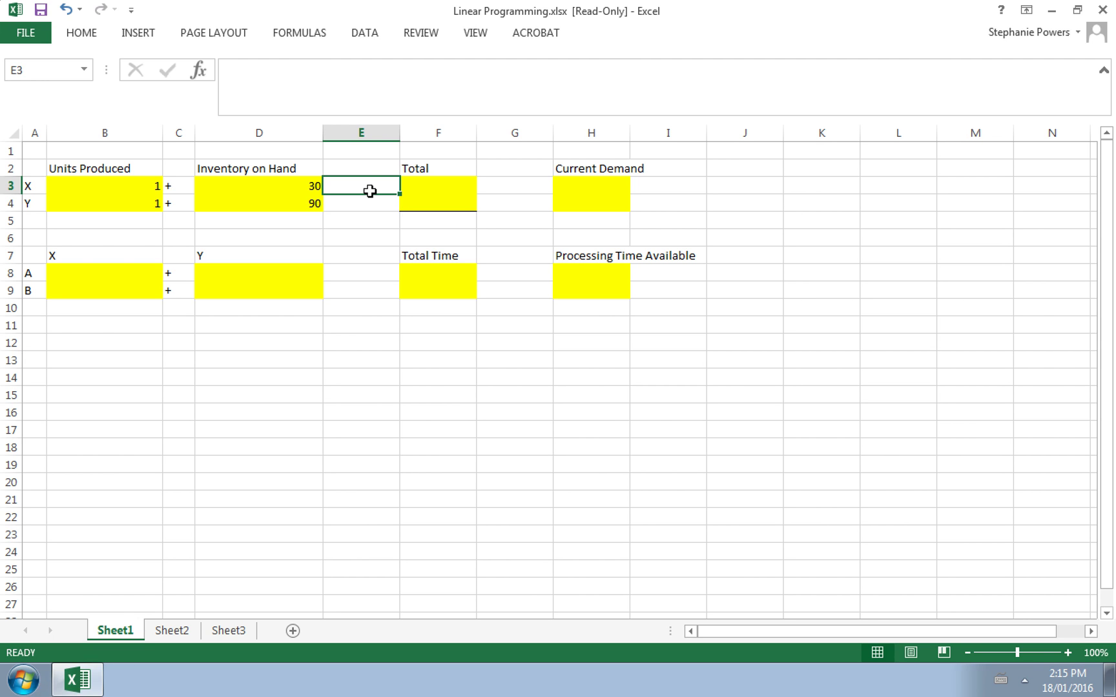
pyautogui.click(446, 189)
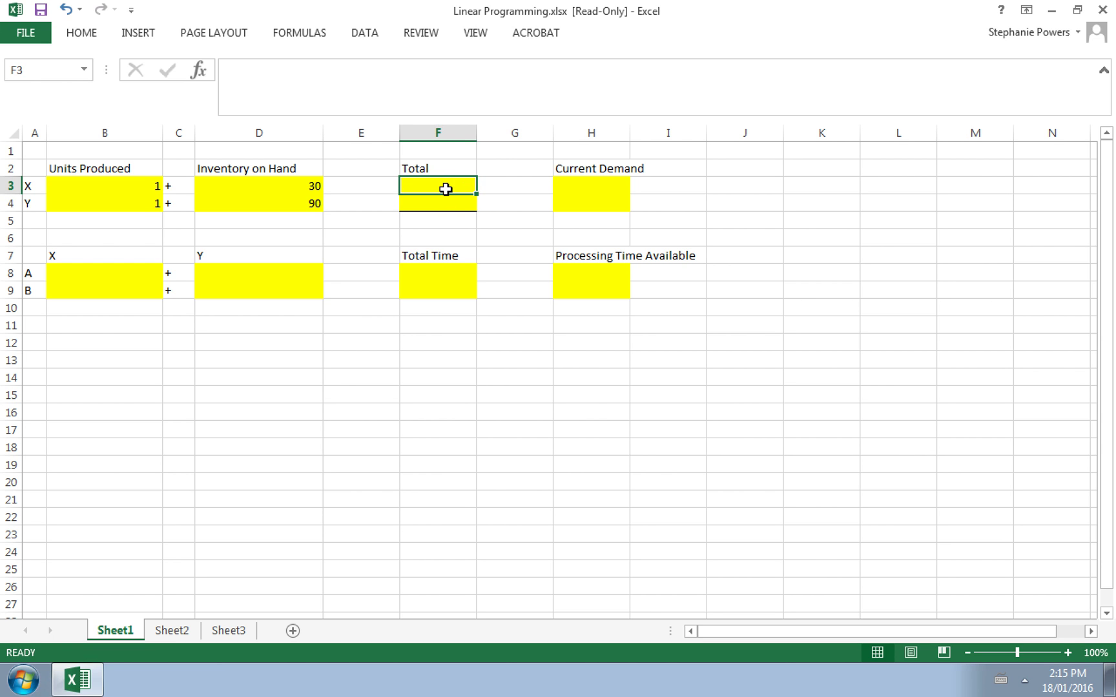
pyautogui.write('=')
pyautogui.click(134, 192)
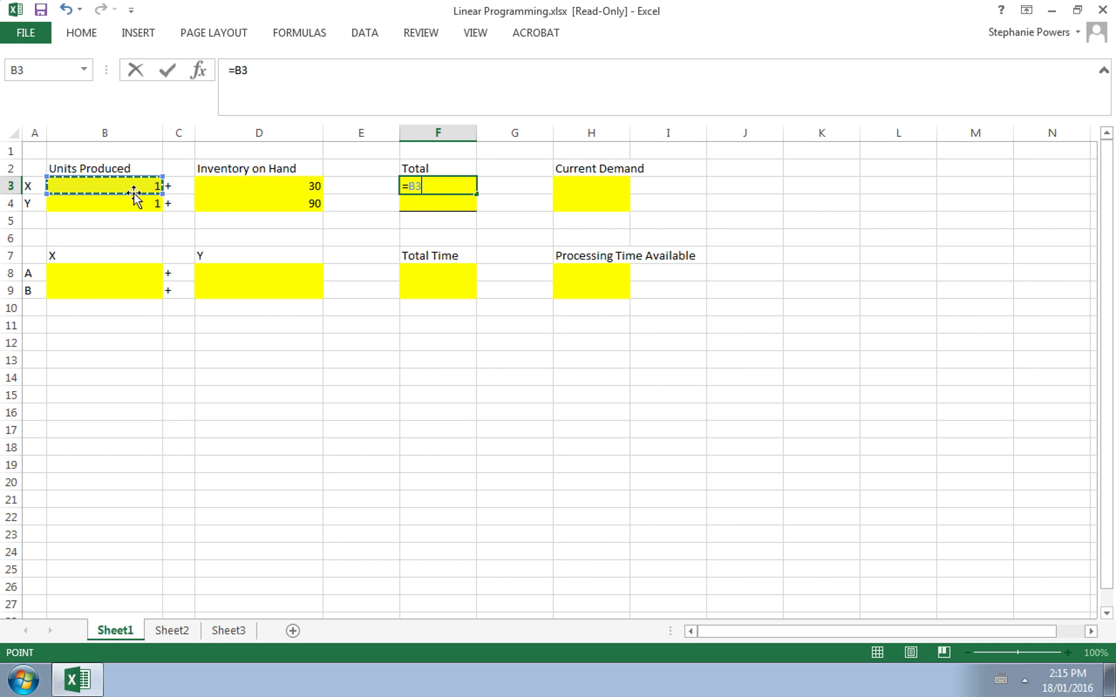
pyautogui.write('+')
pyautogui.click(218, 188)
pyautogui.press('Return')
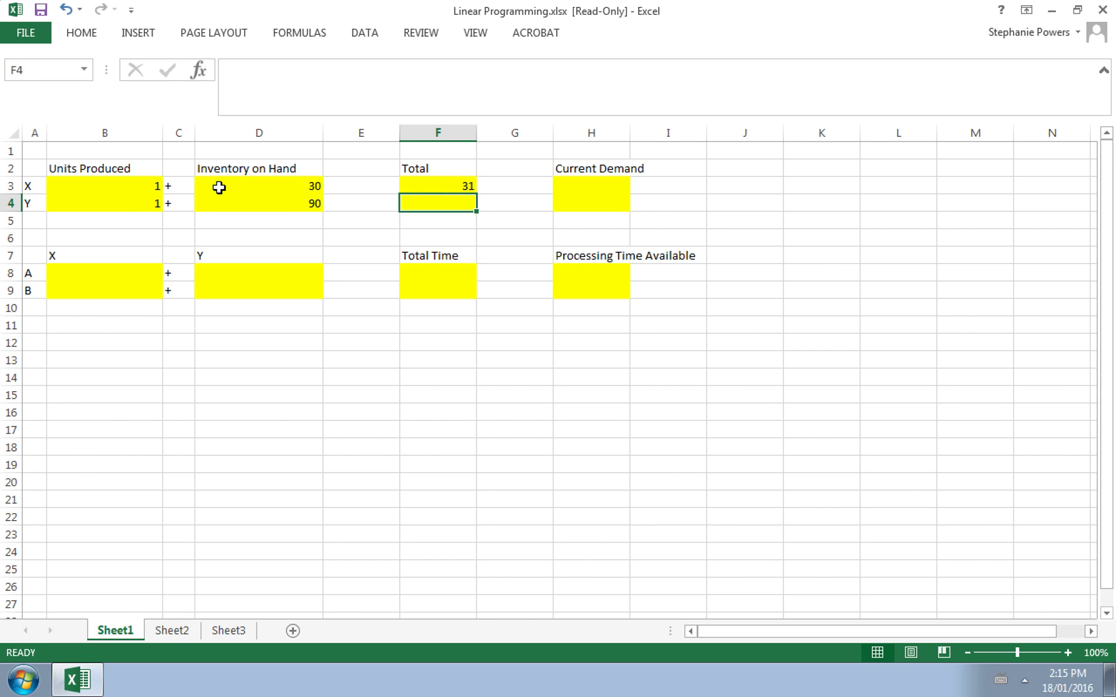
# Label the X constraint "> or =" in G3 and enter its current demand of 75.
pyautogui.click(521, 183)
pyautogui.write('>')
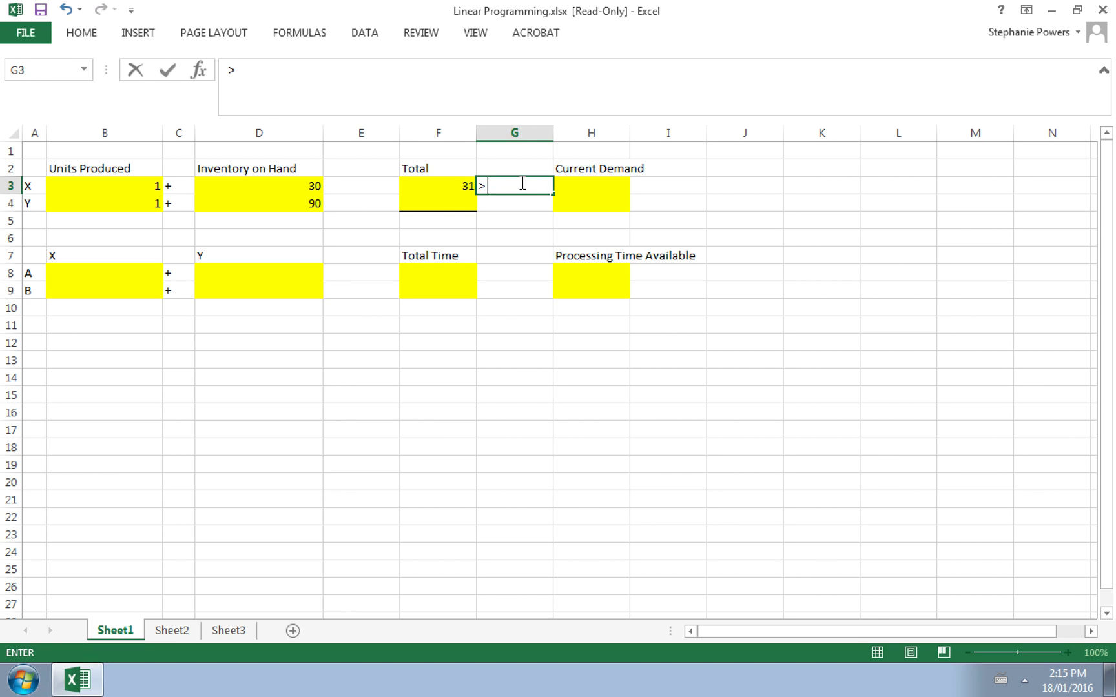
pyautogui.write(' or =')
pyautogui.press('Tab')
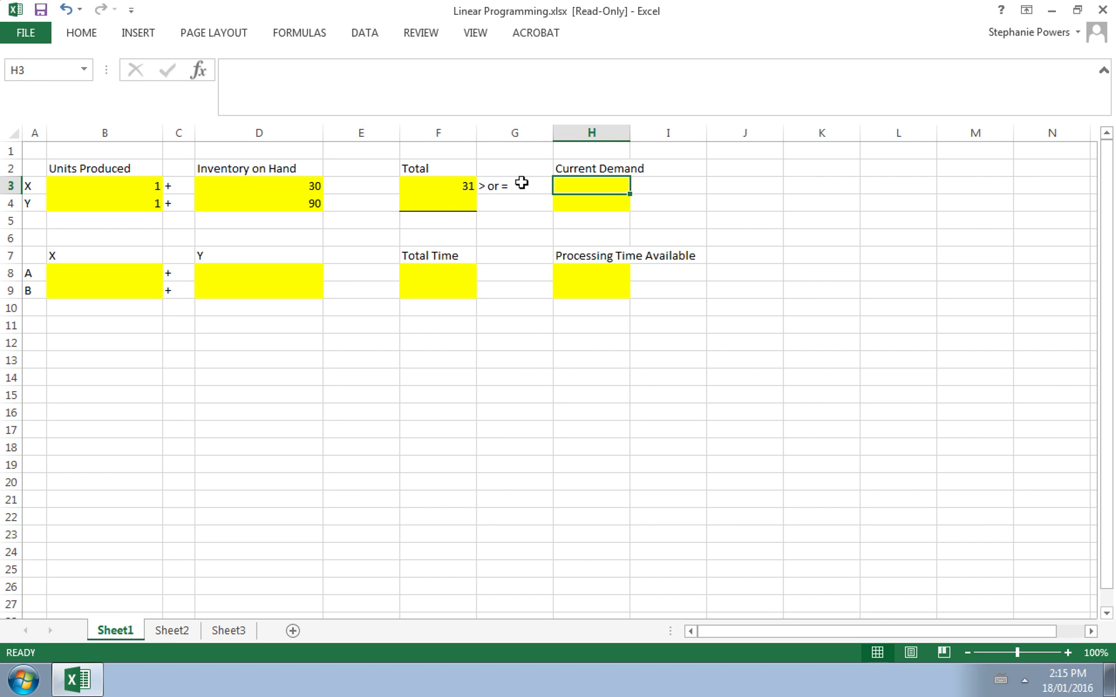
pyautogui.write('75')
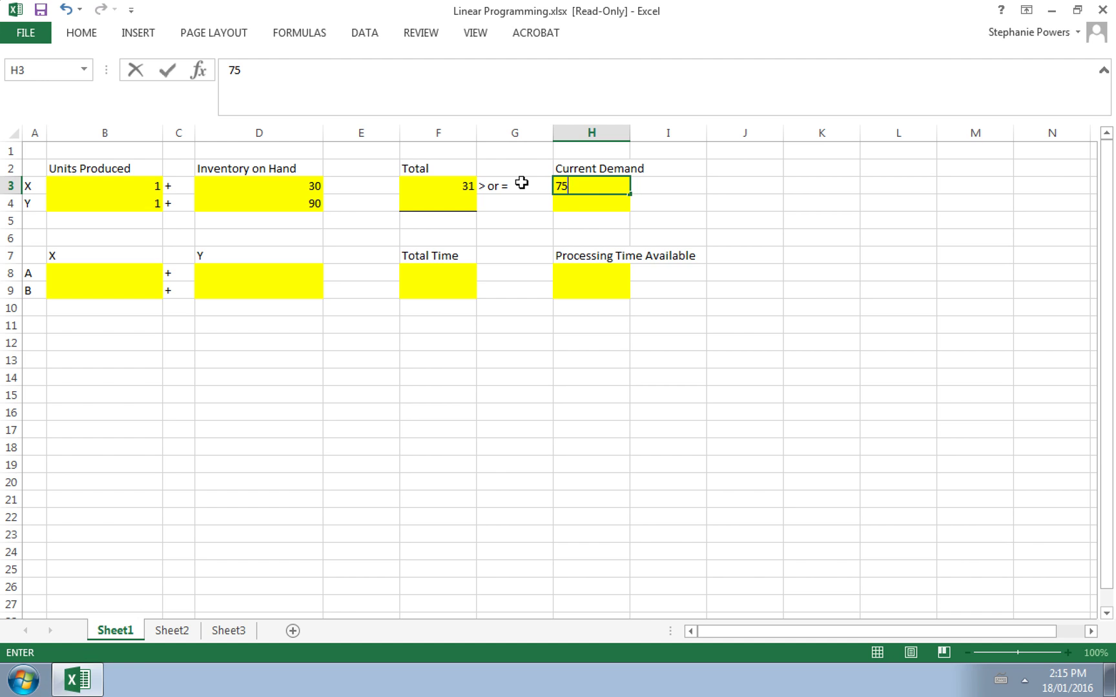
pyautogui.press('Return')
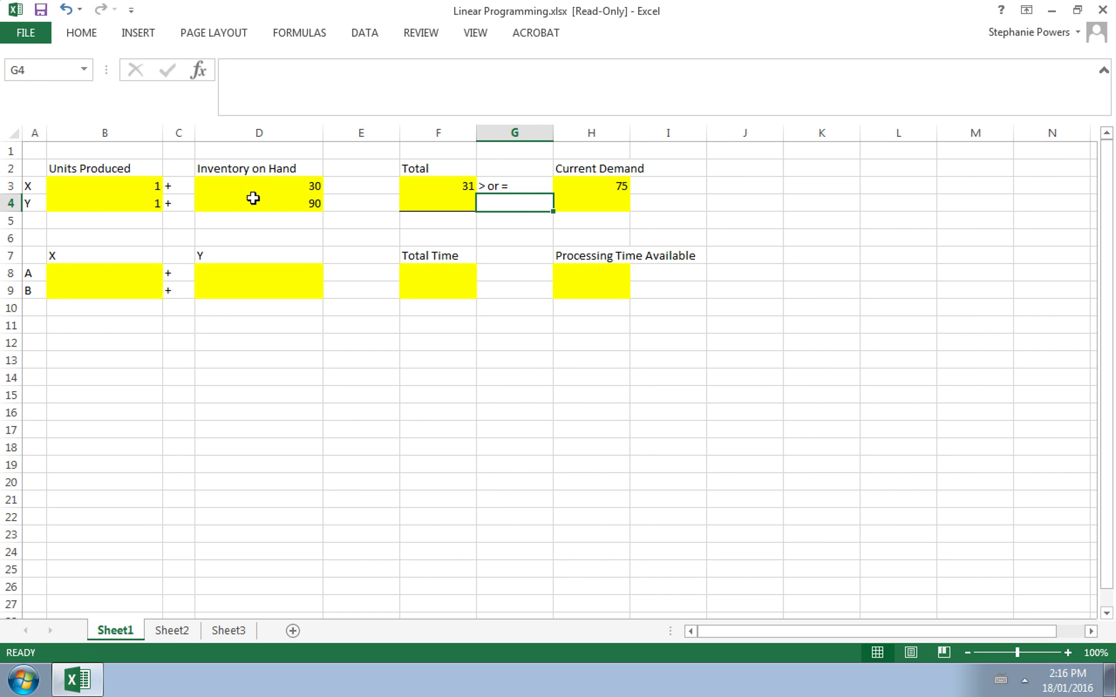
# Calculate the total for Y in F4 with the formula =D4+B4.
pyautogui.click(428, 203)
pyautogui.write('=sum')
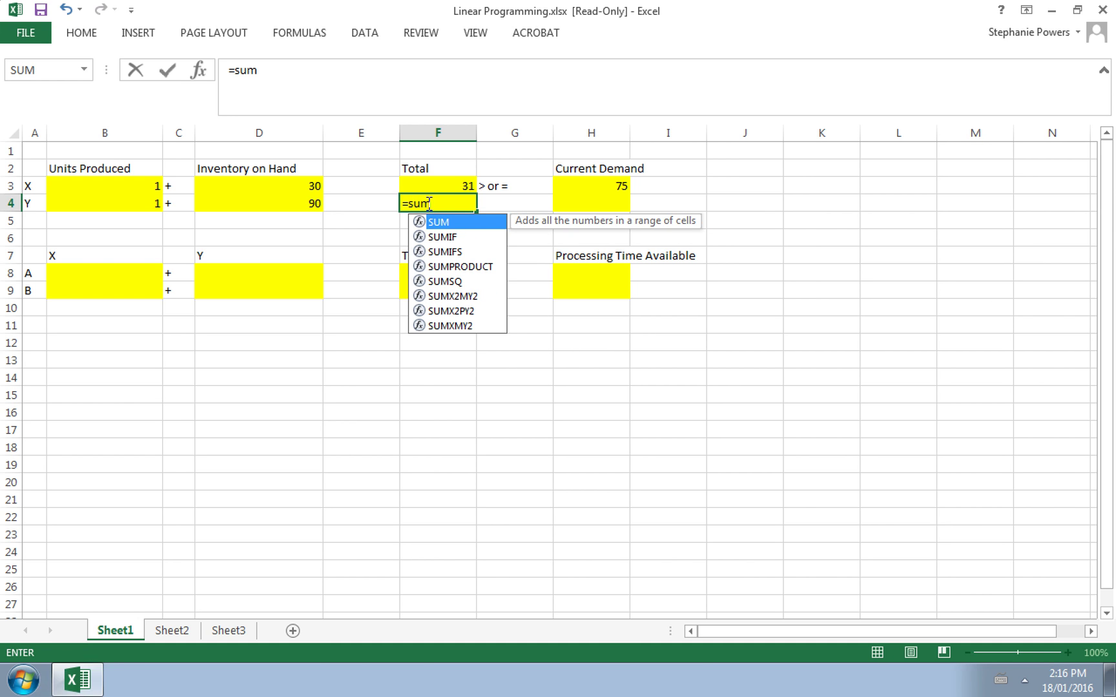
pyautogui.press('BackSpace')
pyautogui.press('BackSpace')
pyautogui.press('BackSpace')
pyautogui.click(286, 205)
pyautogui.write('+')
pyautogui.click(132, 205)
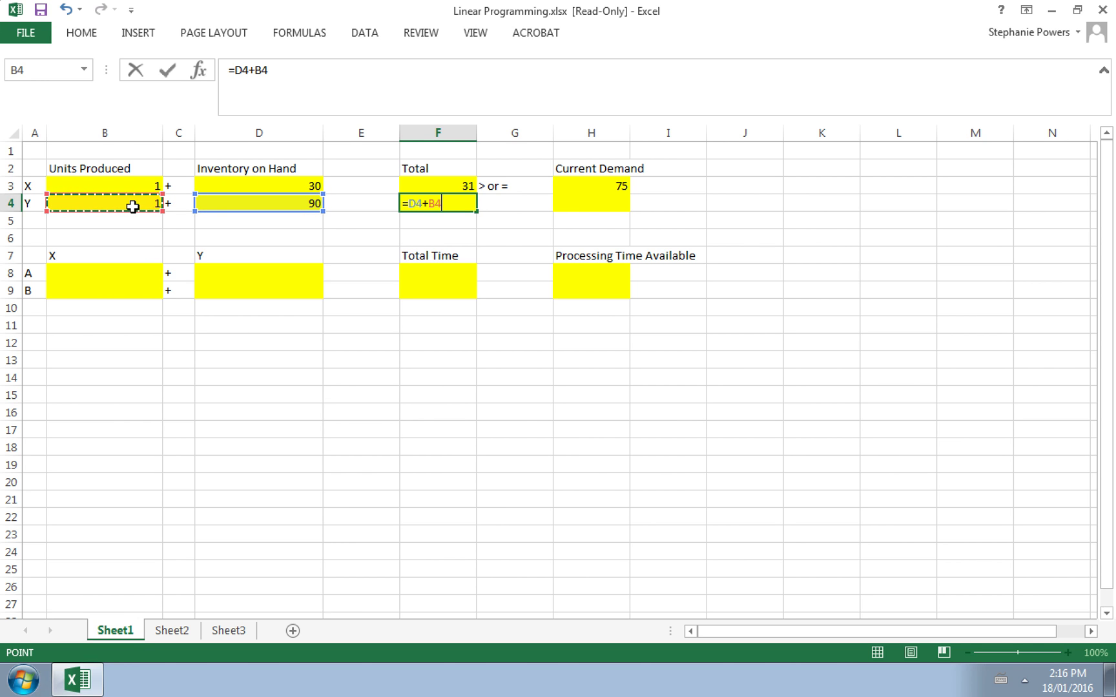
pyautogui.press('Tab')
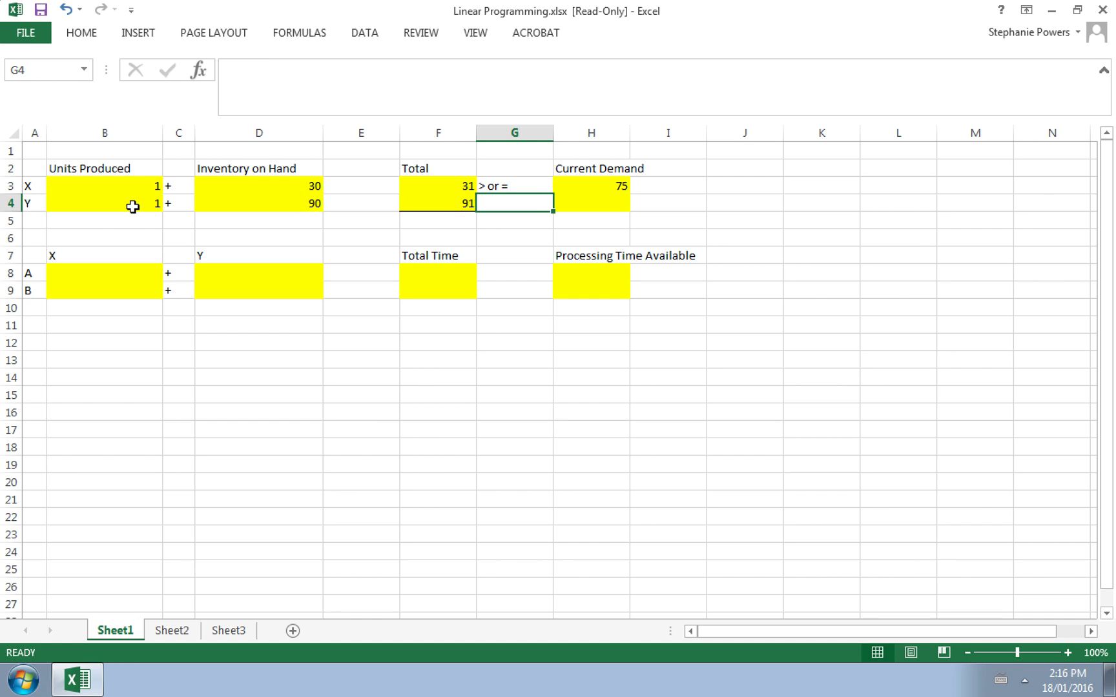
# Label the Y constraint "> or =" in G4 and enter its current demand of 95.
pyautogui.write('> or =')
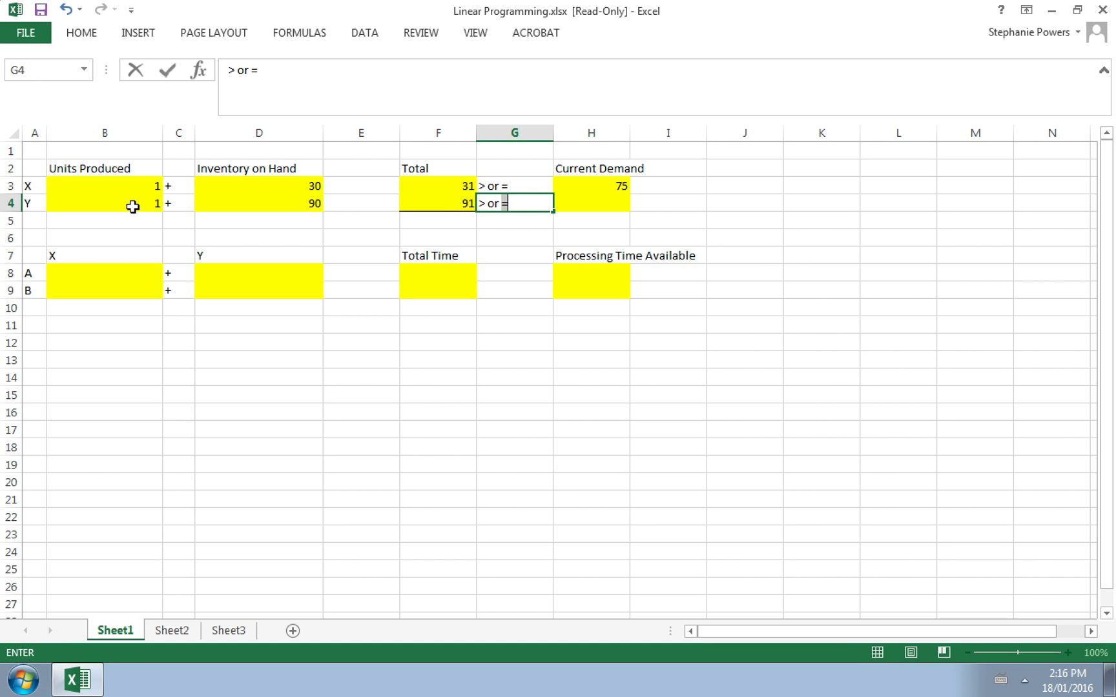
pyautogui.press('Tab')
pyautogui.write('95')
pyautogui.press('Return')
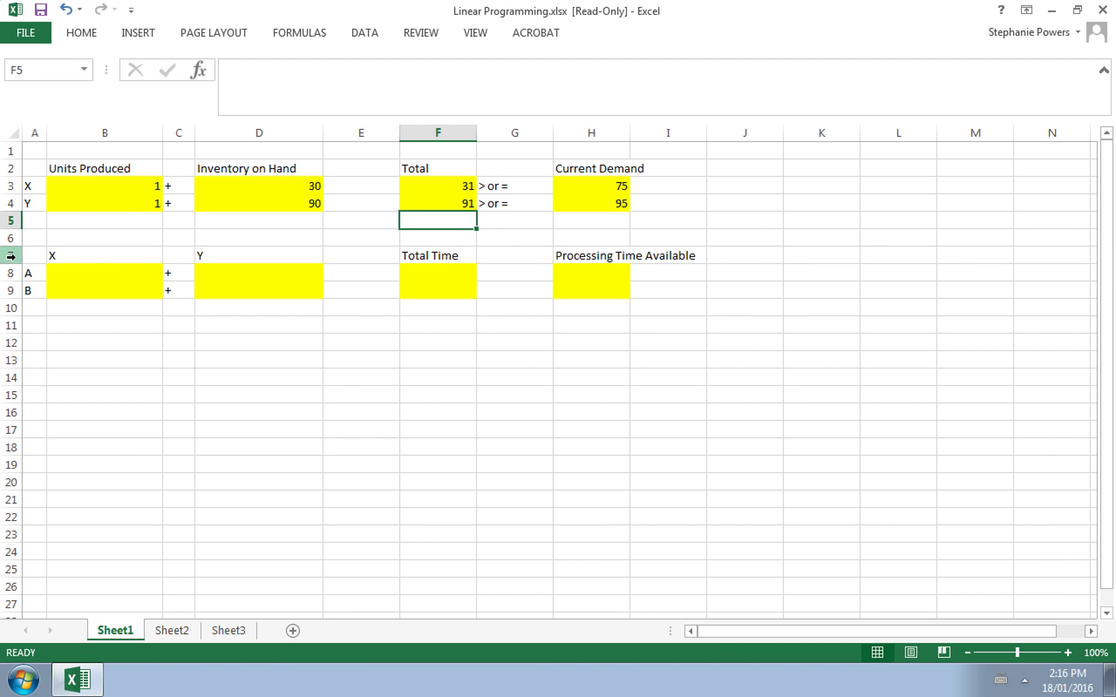
# Enter machine A's processing times of 50 for X in B8 and 24 for Y in D8.
pyautogui.click(105, 269)
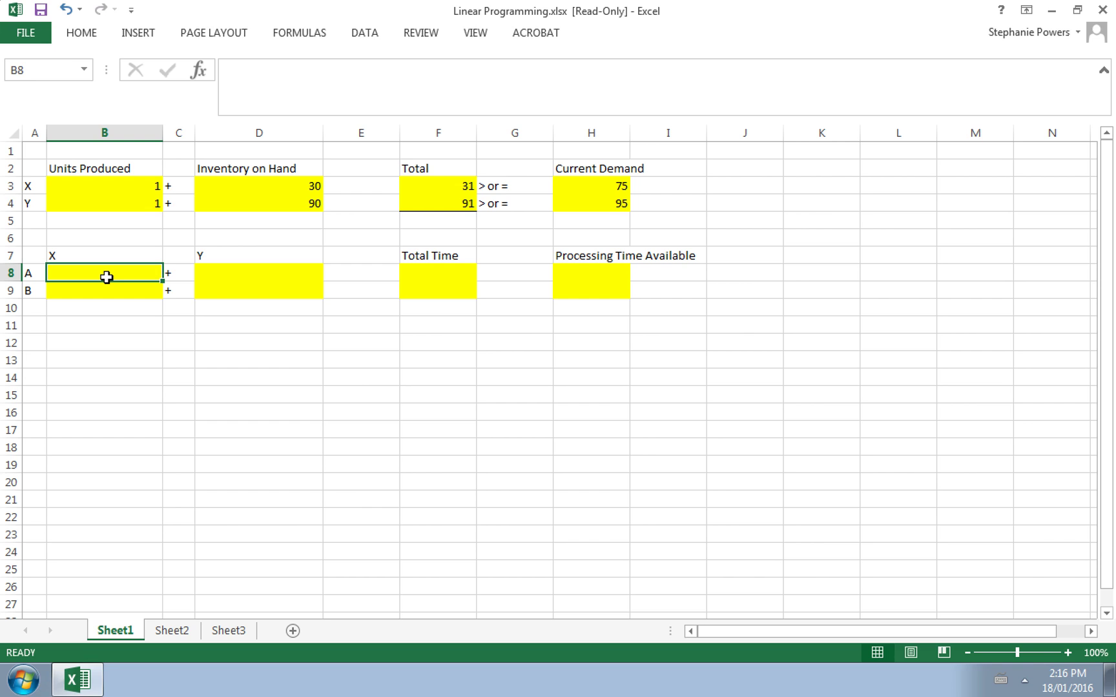
pyautogui.write('50')
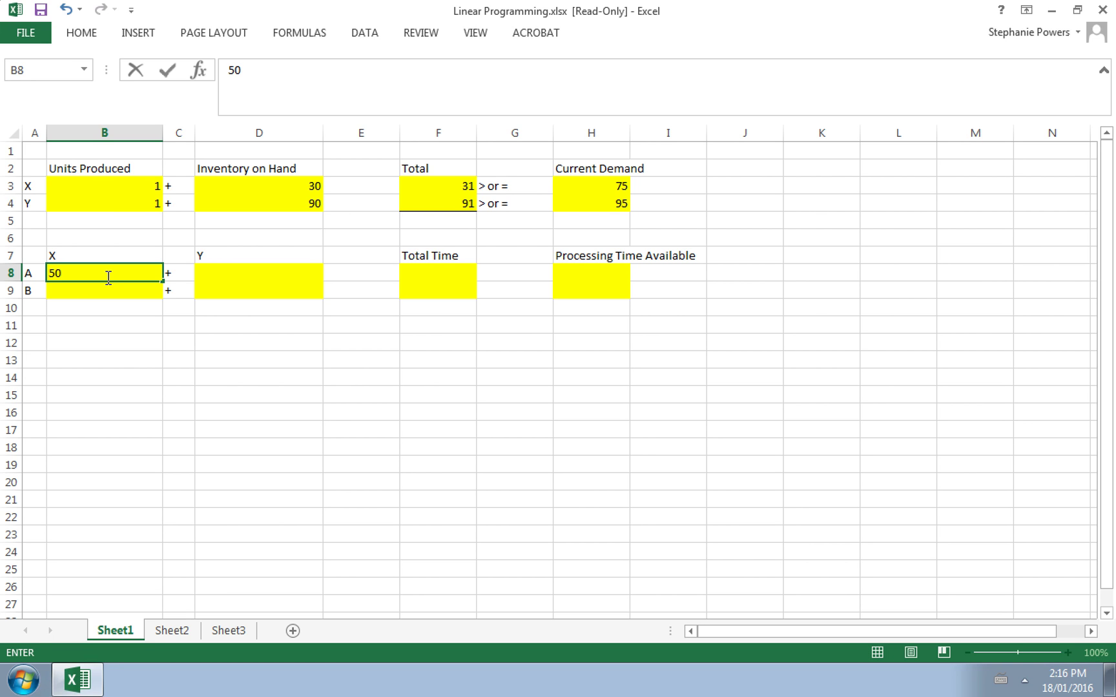
pyautogui.press('Return')
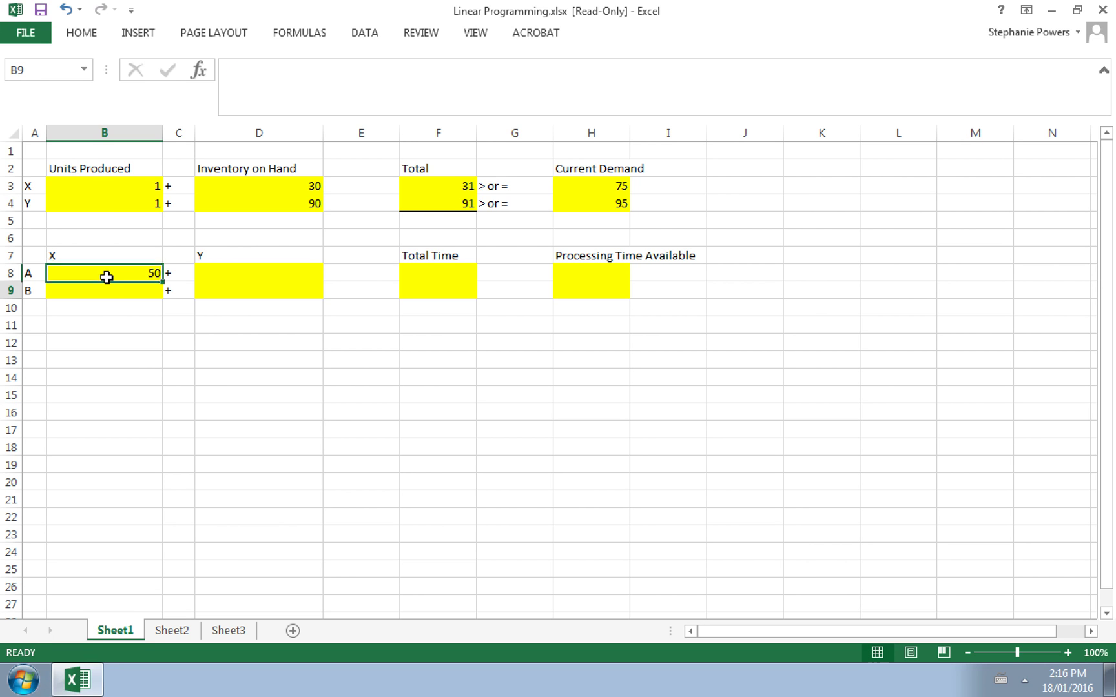
pyautogui.click(240, 270)
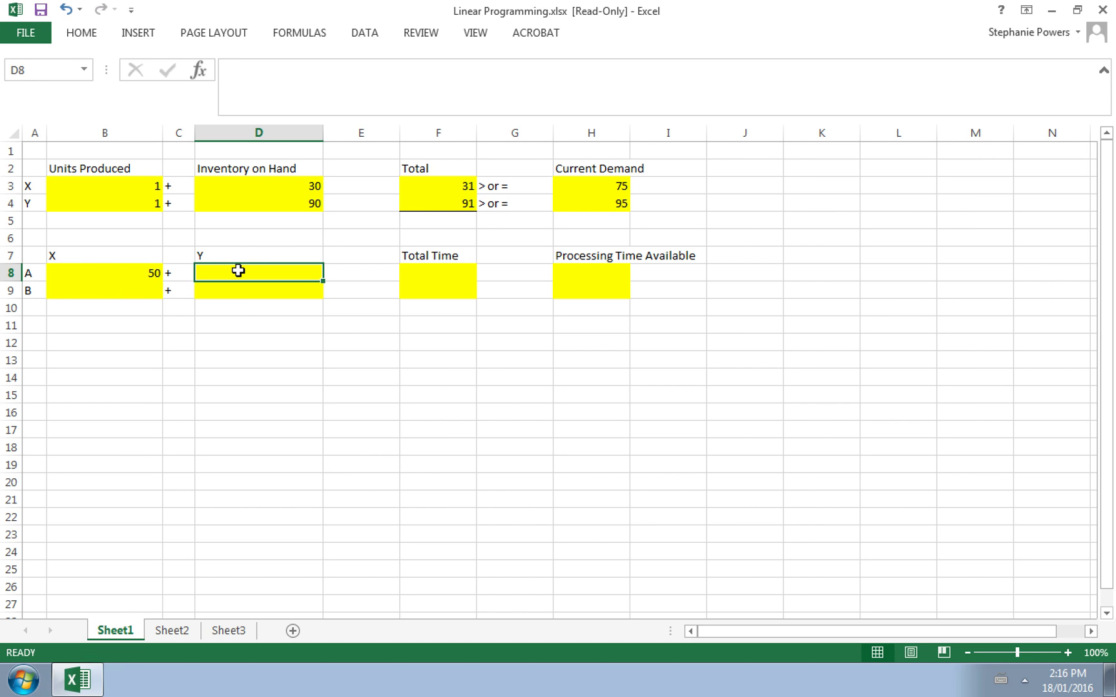
pyautogui.write('24')
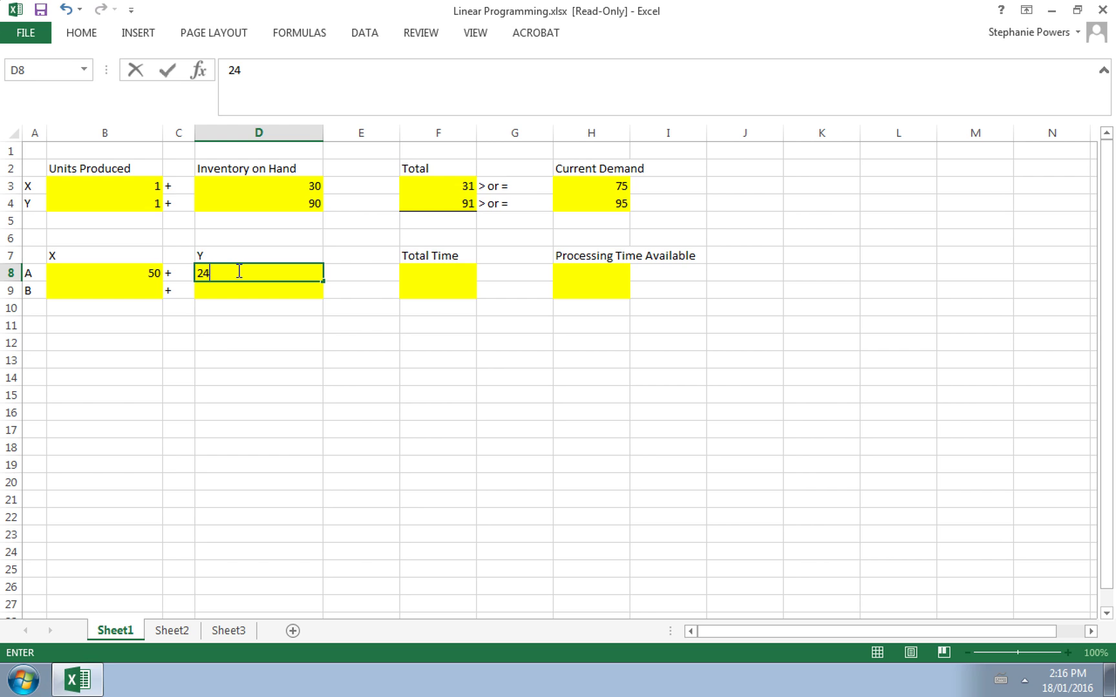
pyautogui.press('Tab')
# Calculate machine A's total time in F8 with the formula =B8*B3+D8*B4.
pyautogui.press('Tab')
pyautogui.write('=')
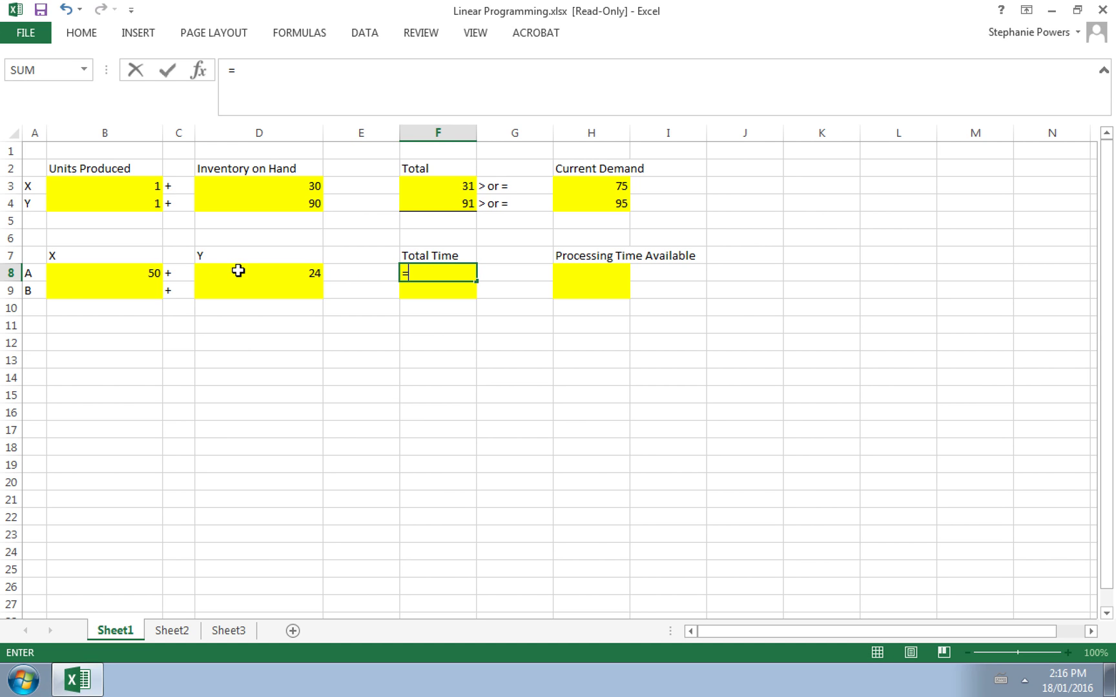
pyautogui.click(122, 271)
pyautogui.write('*')
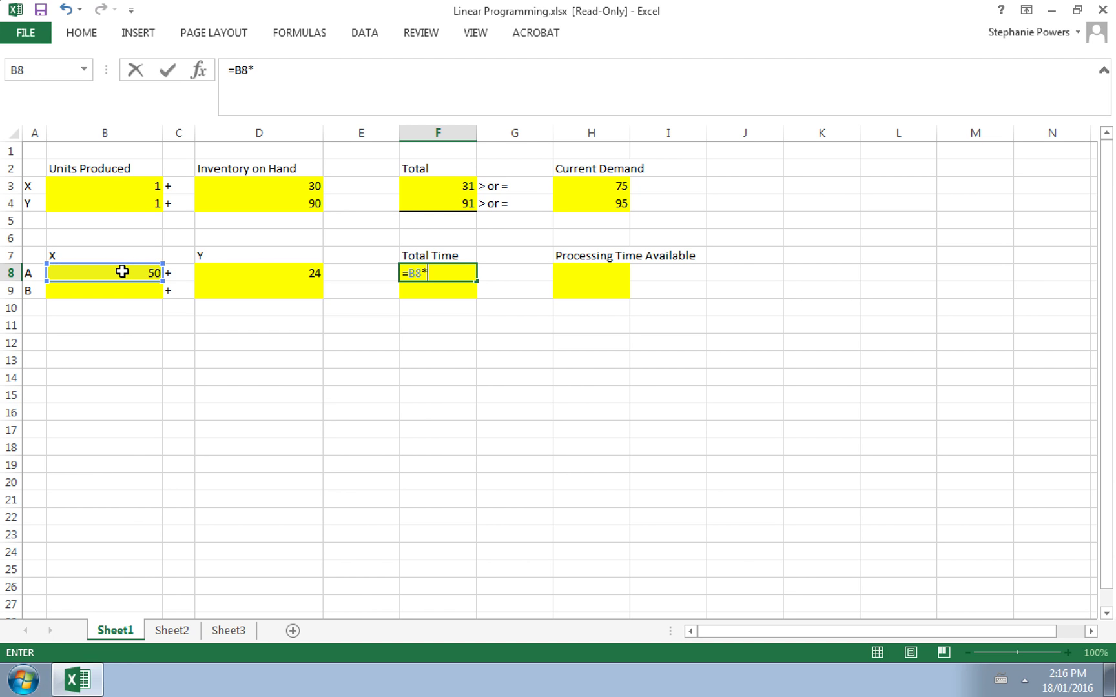
pyautogui.click(102, 190)
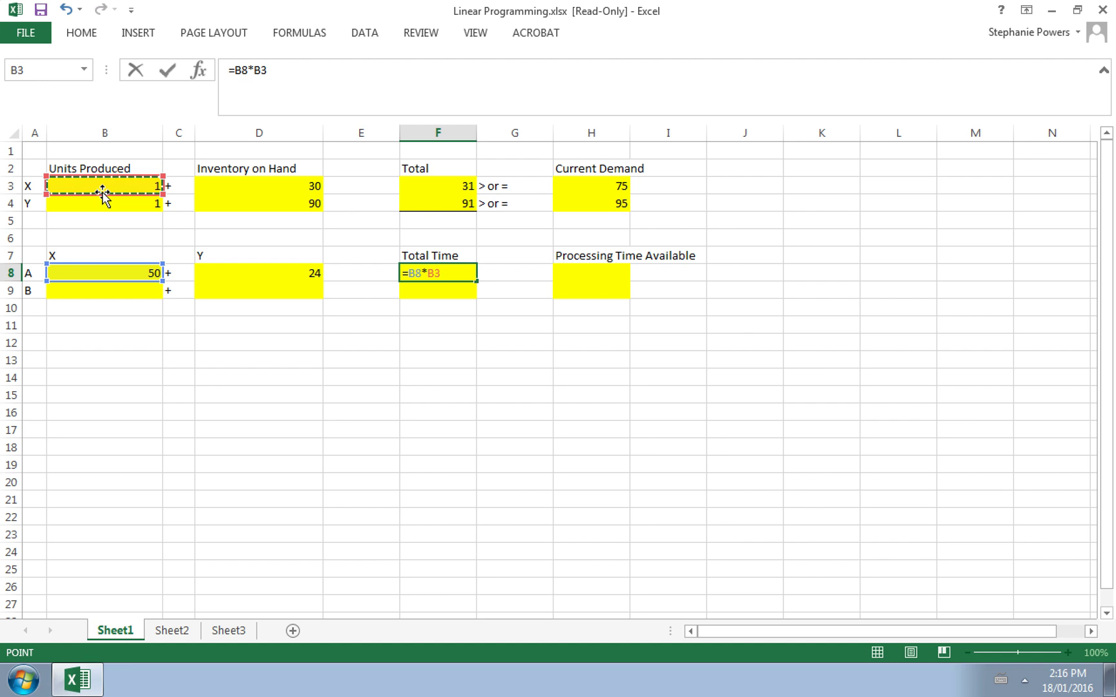
pyautogui.write('+')
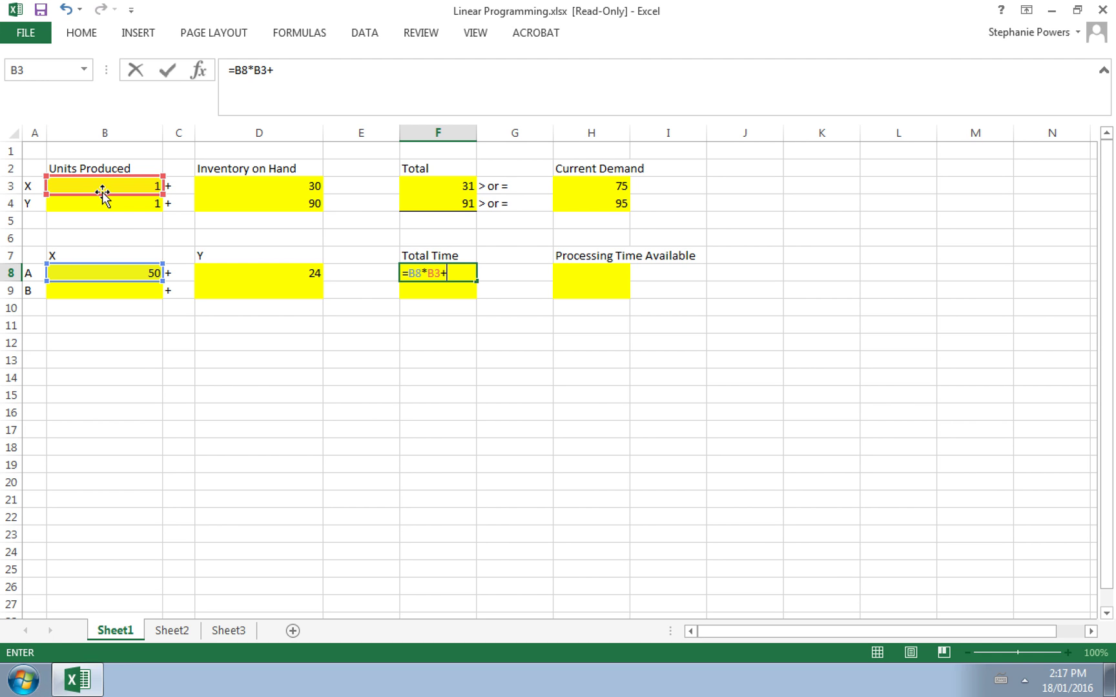
pyautogui.click(222, 274)
pyautogui.write('*')
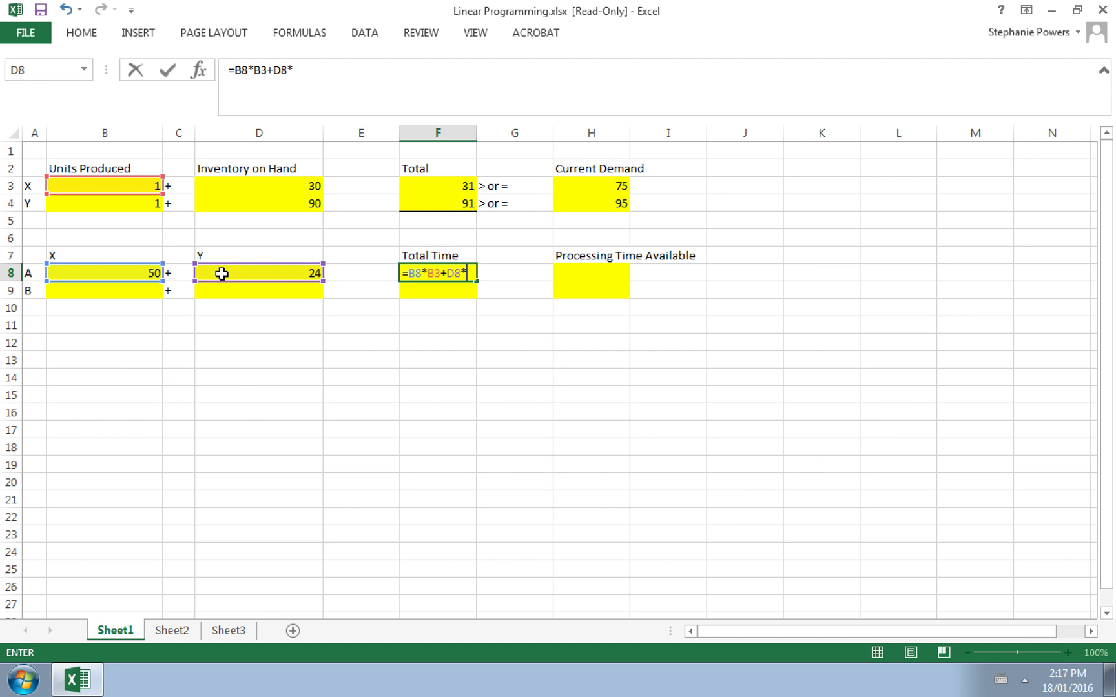
pyautogui.click(127, 207)
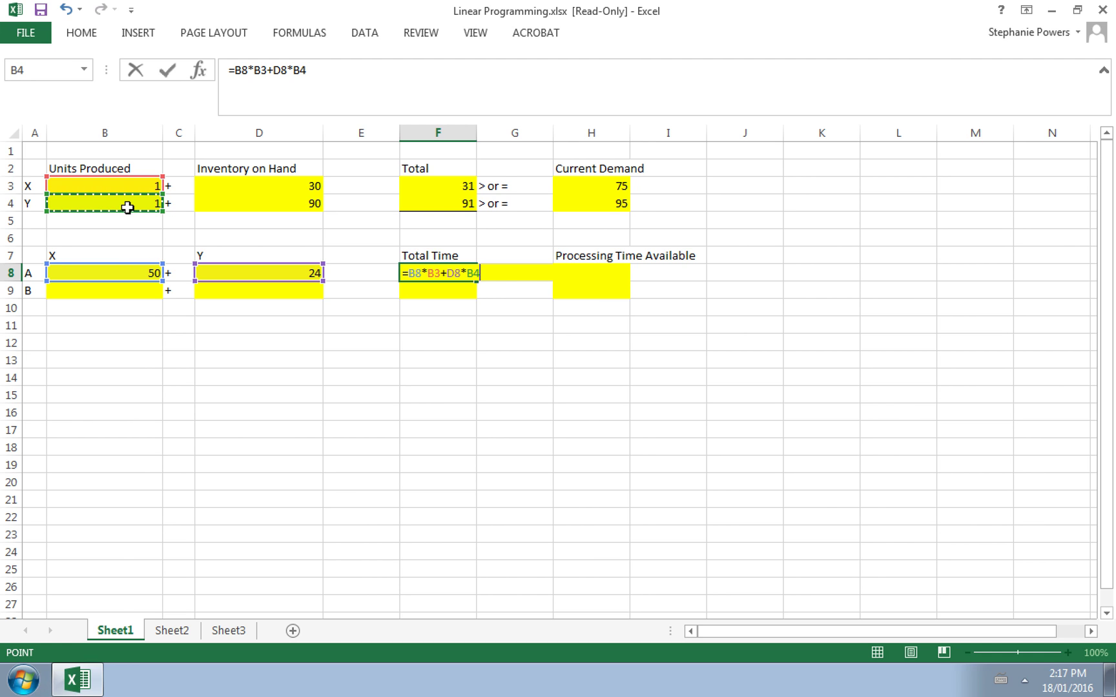
pyautogui.press('Return')
pyautogui.press('Left')
pyautogui.press('Left')
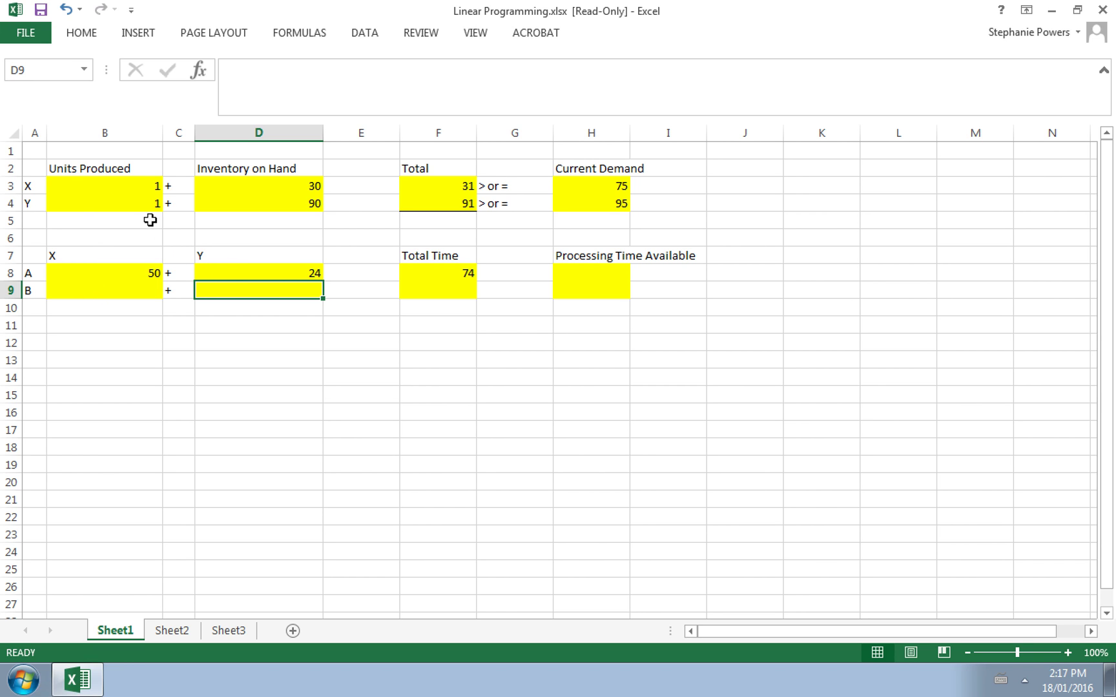
# Label the machine A constraint "< or =" in G8 and enter its available processing time as =40*60 in H8.
pyautogui.click(523, 271)
pyautogui.write('< or =')
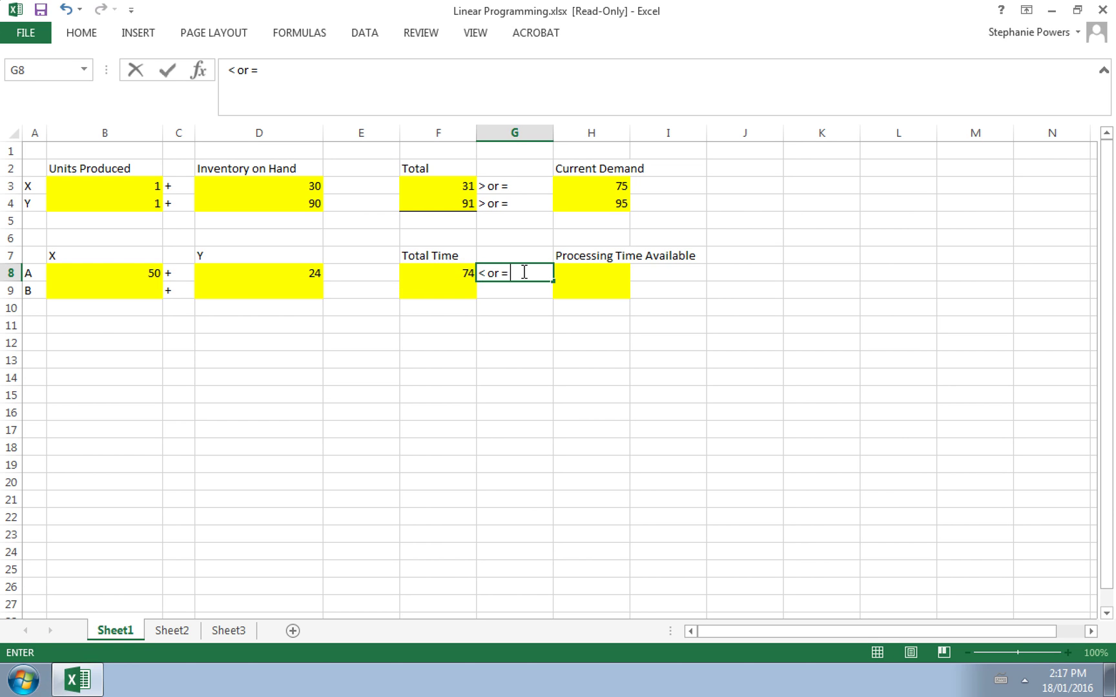
pyautogui.press('Tab')
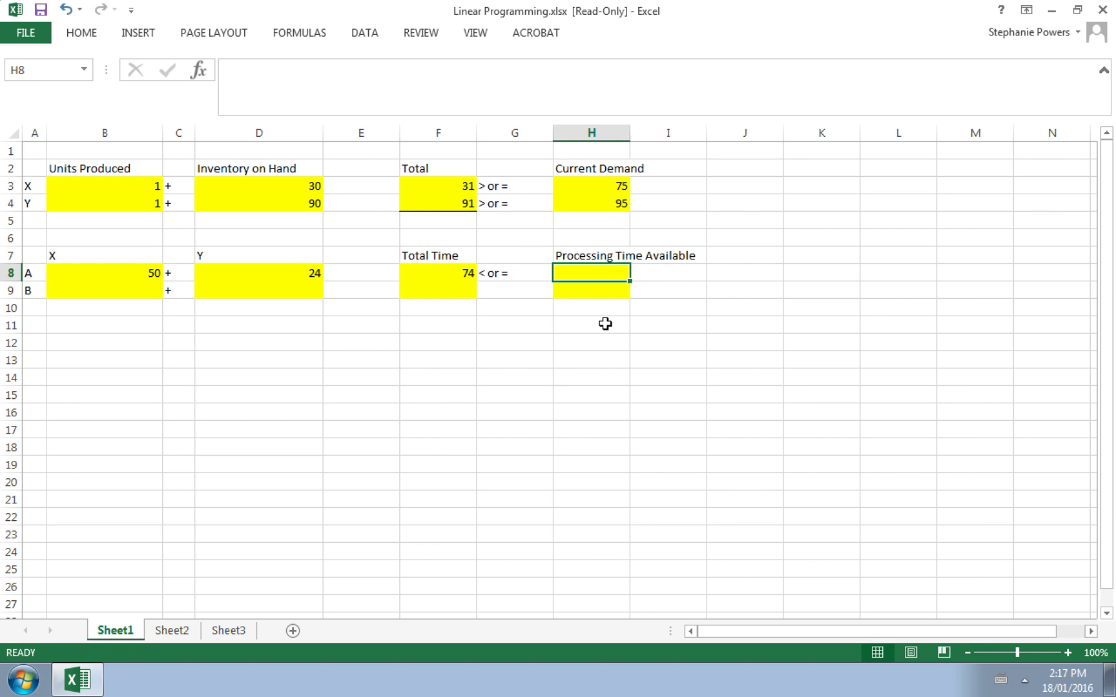
pyautogui.write('=4')
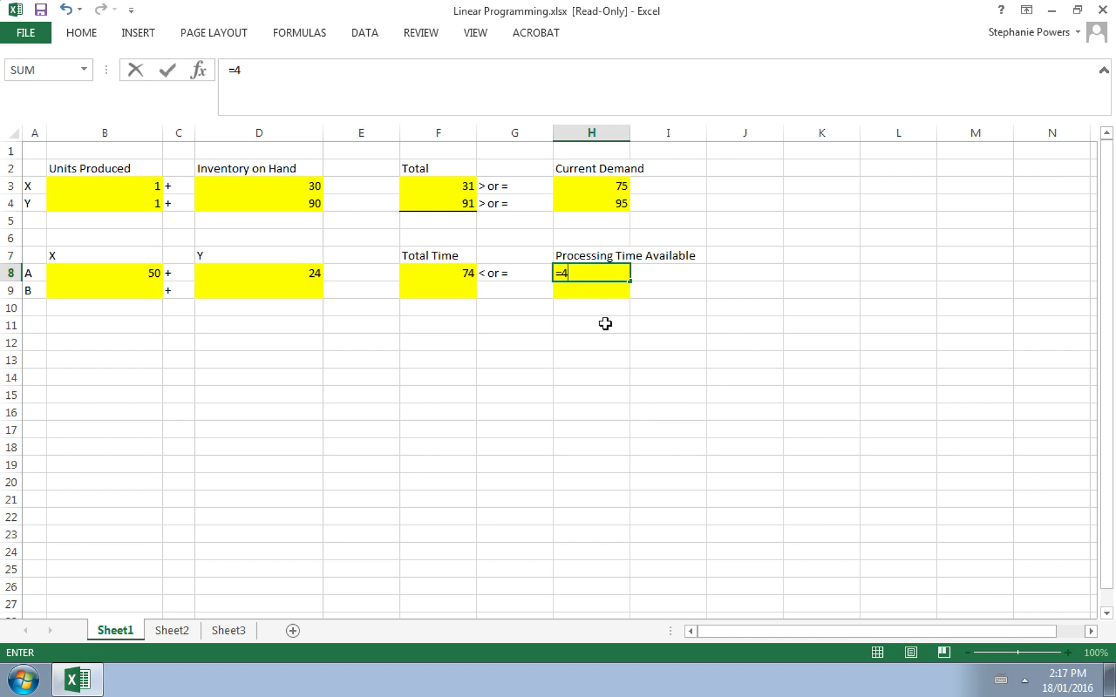
pyautogui.write('0*60')
pyautogui.press('Return')
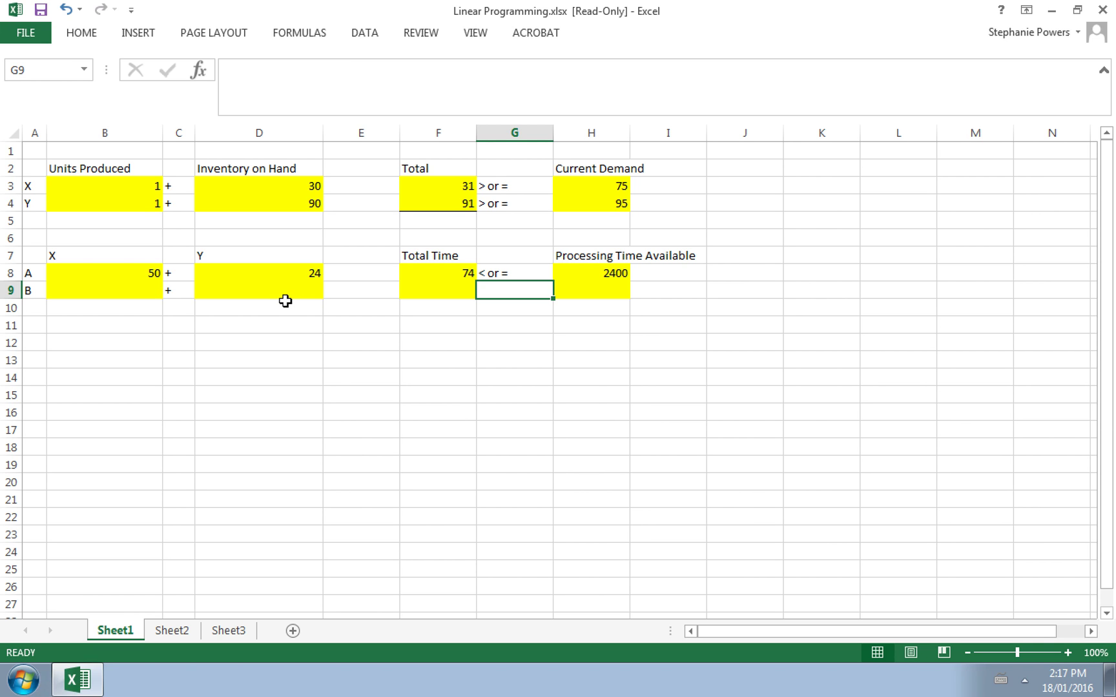
# Enter machine B's processing times of 30 for X in B9 and 33 for Y in D9.
pyautogui.click(105, 288)
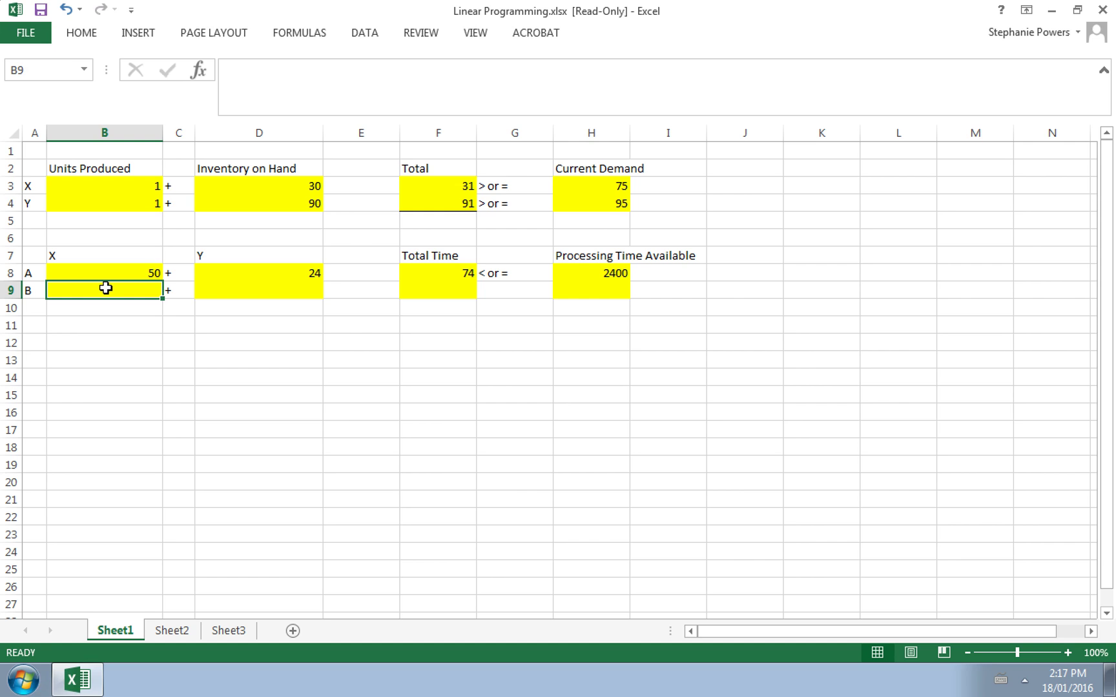
pyautogui.write('30')
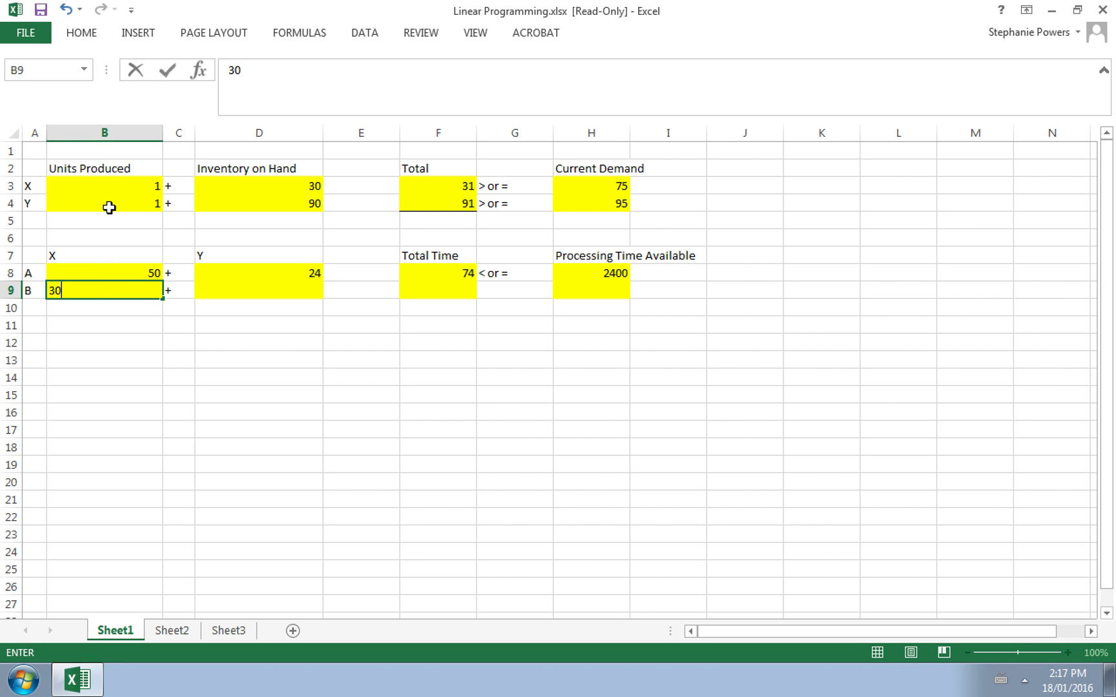
pyautogui.press('Tab')
pyautogui.press('Tab')
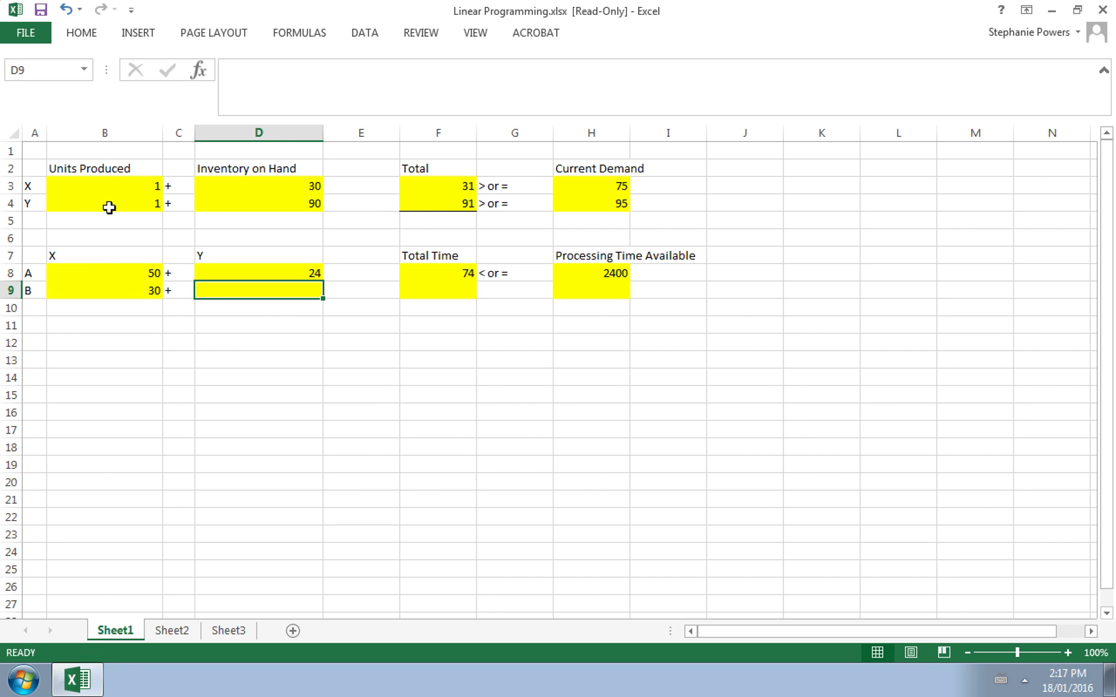
pyautogui.write('33')
pyautogui.press('Tab')
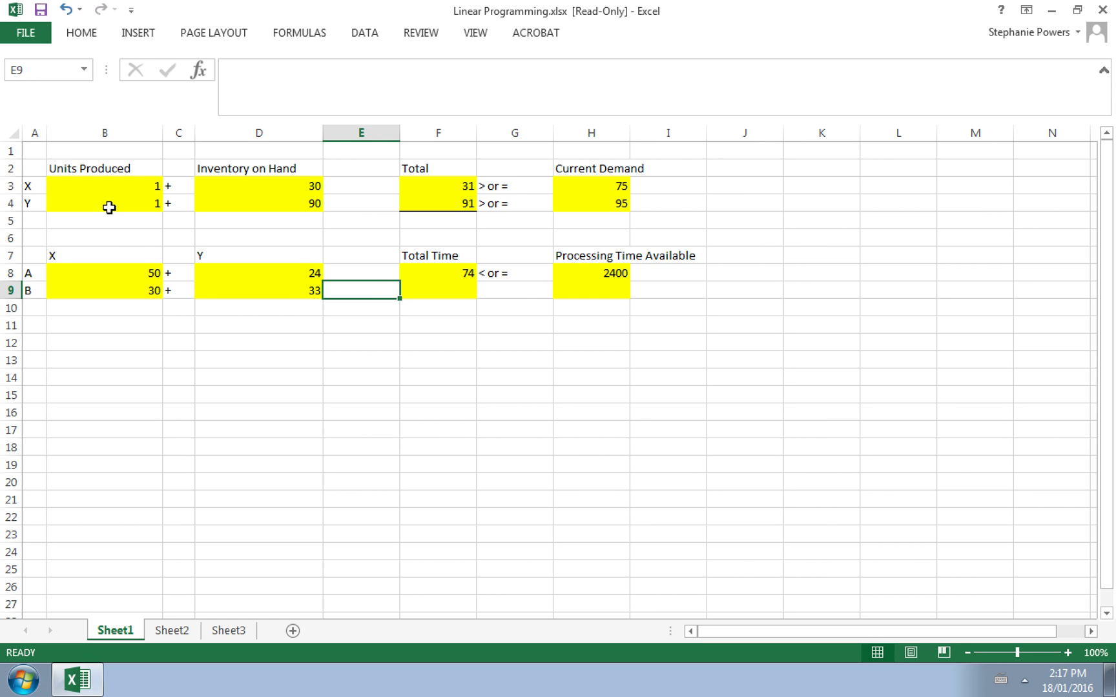
# Calculate machine B's total time in F9 with the formula =B9*B3+D9*B4.
pyautogui.press('Tab')
pyautogui.write('=')
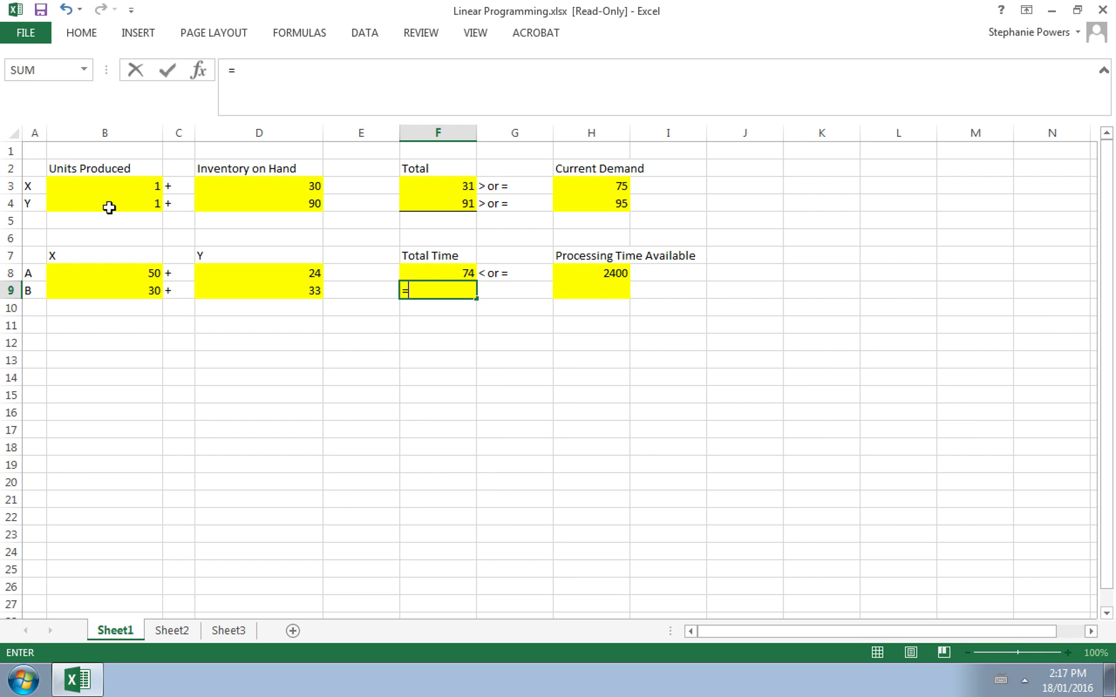
pyautogui.click(75, 290)
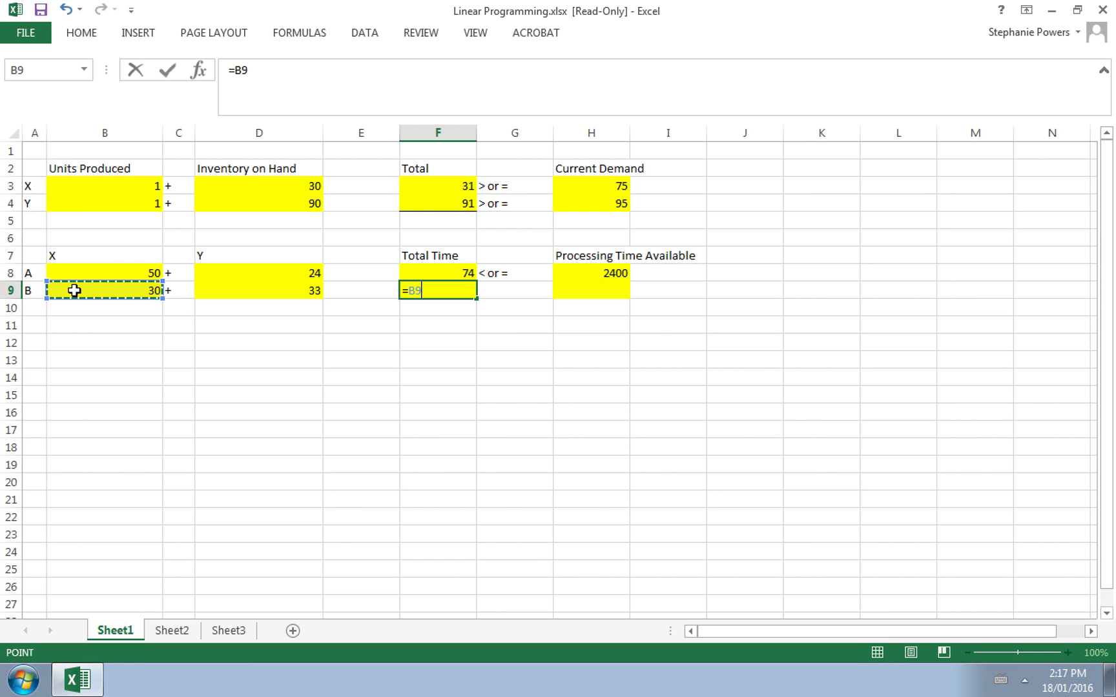
pyautogui.write('*')
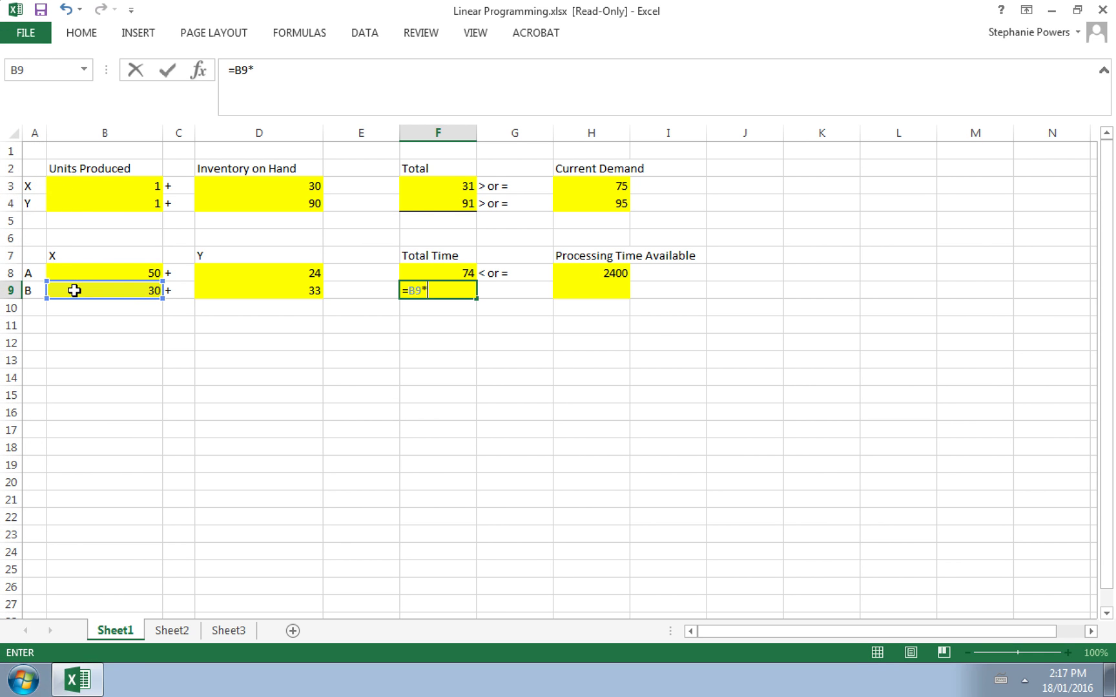
pyautogui.click(75, 181)
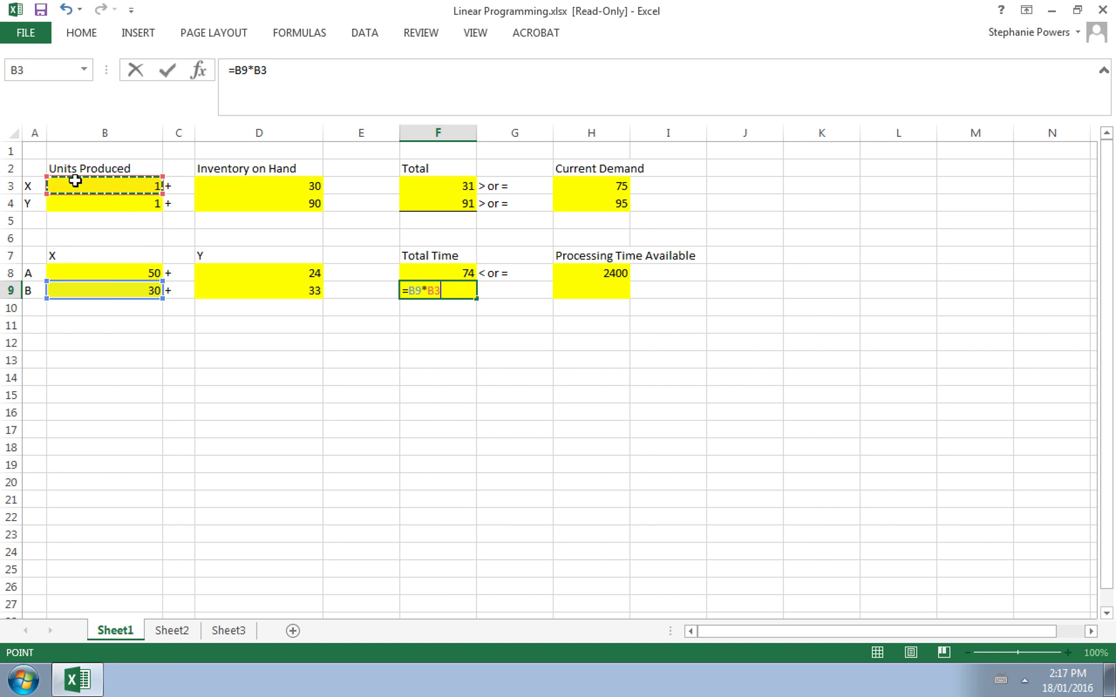
pyautogui.write('+')
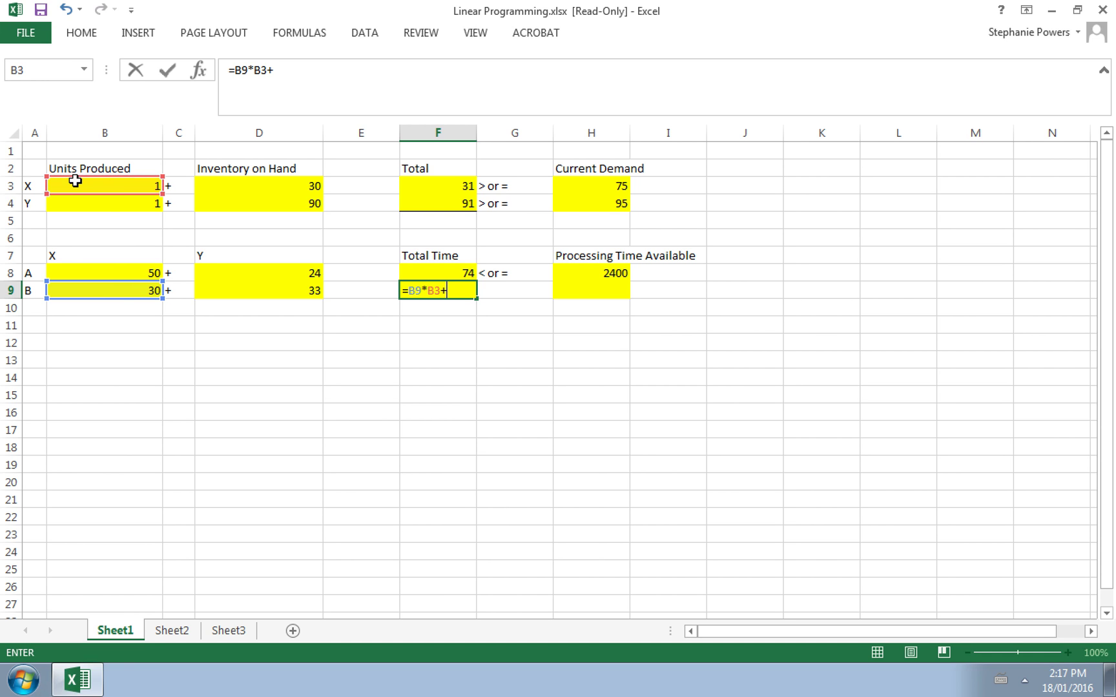
pyautogui.click(231, 290)
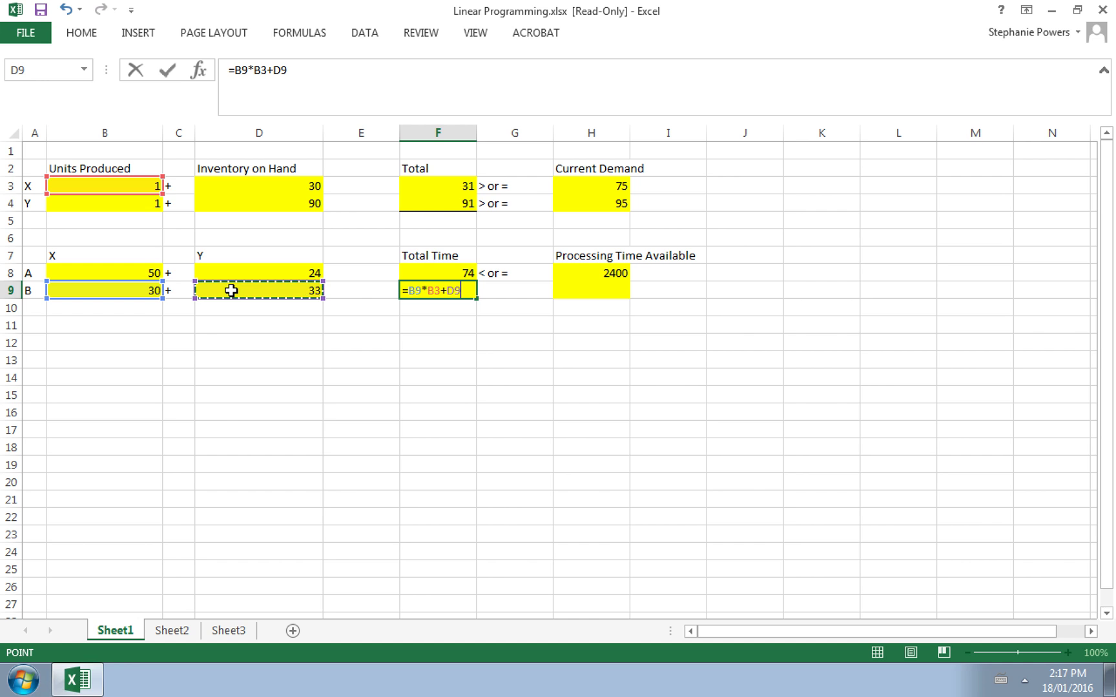
pyautogui.write('*')
pyautogui.click(114, 206)
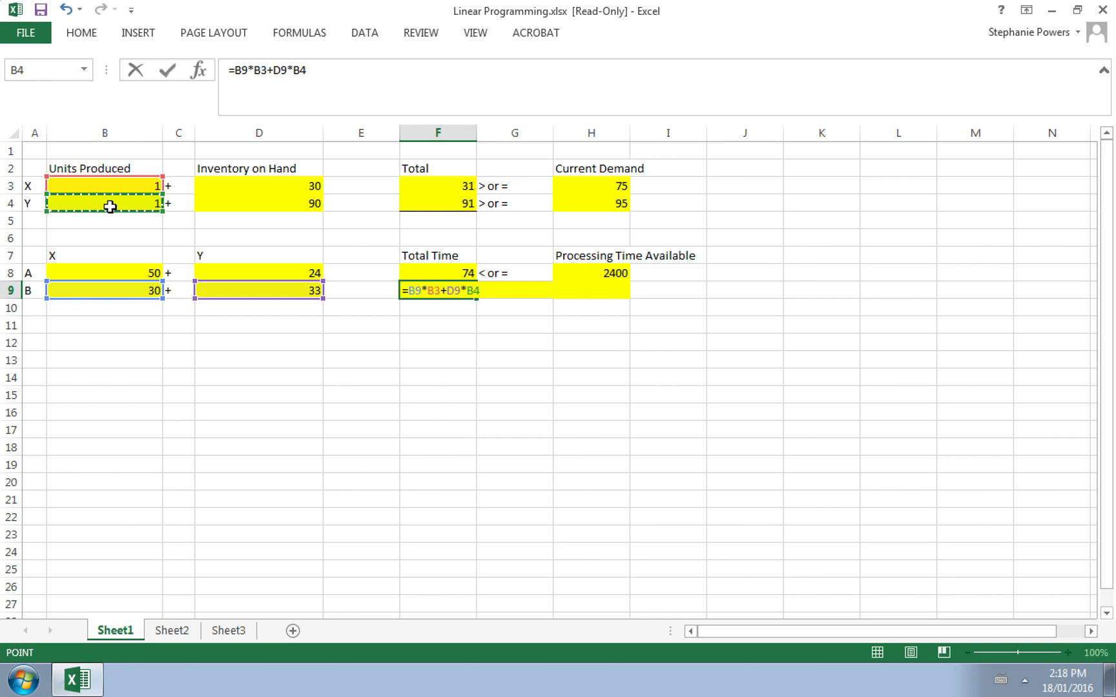
pyautogui.press('Return')
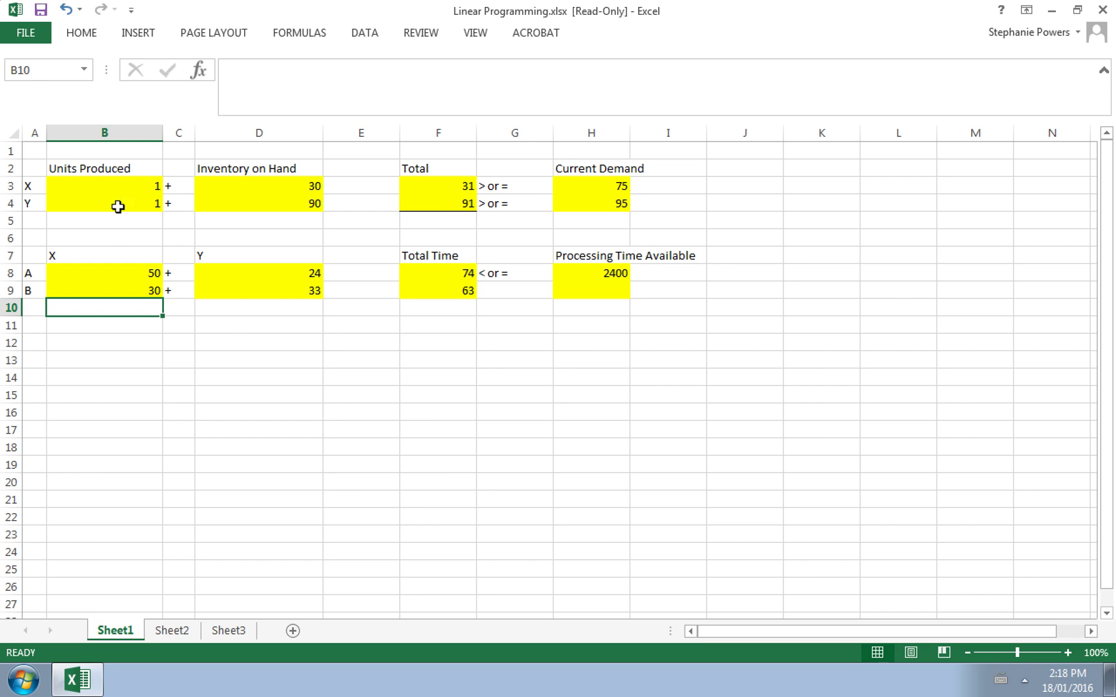
# Label the machine B constraint "< or =" in G9 and enter its available processing time as =35*60 in H9.
pyautogui.click(499, 291)
pyautogui.write('<')
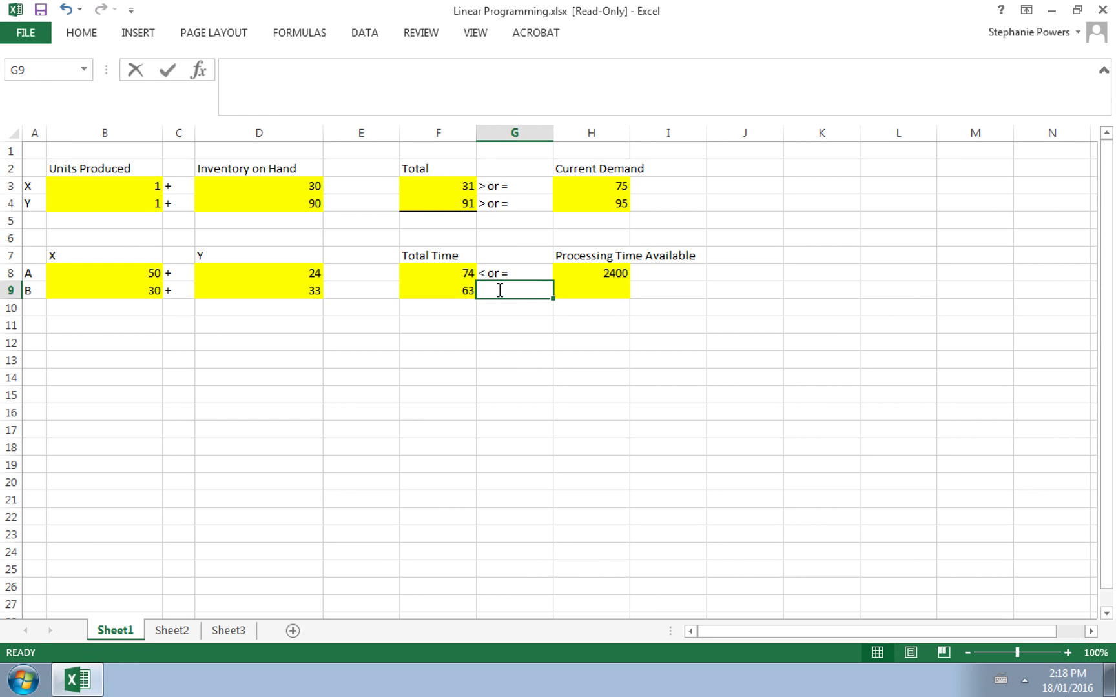
pyautogui.write(' or =')
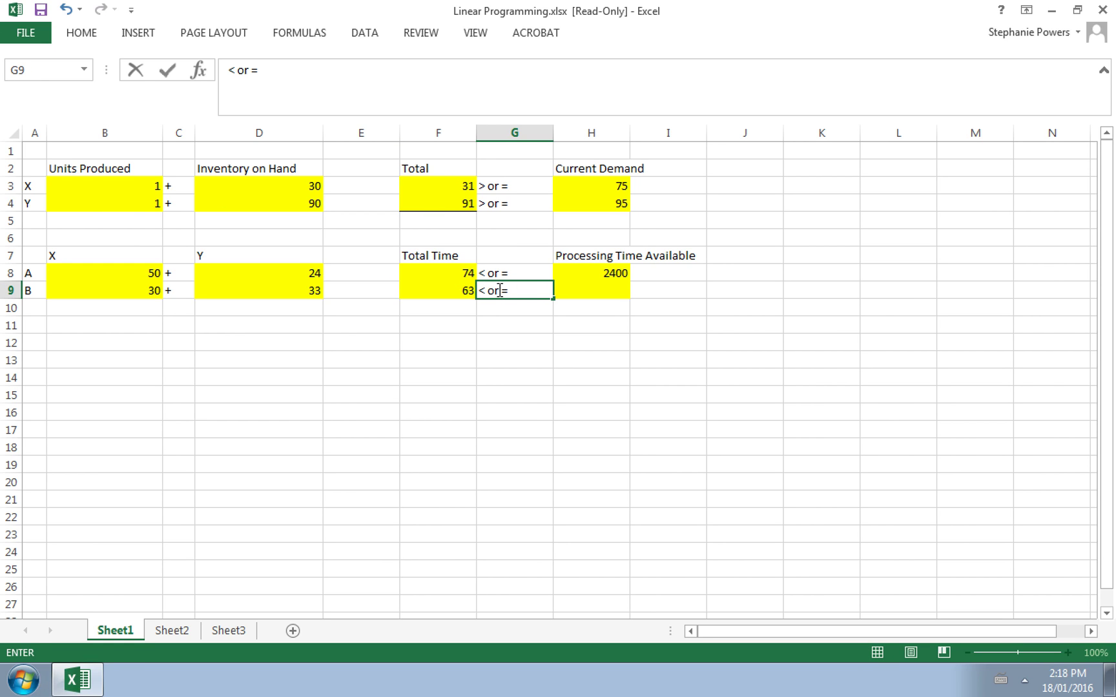
pyautogui.press('Tab')
pyautogui.write('=35*')
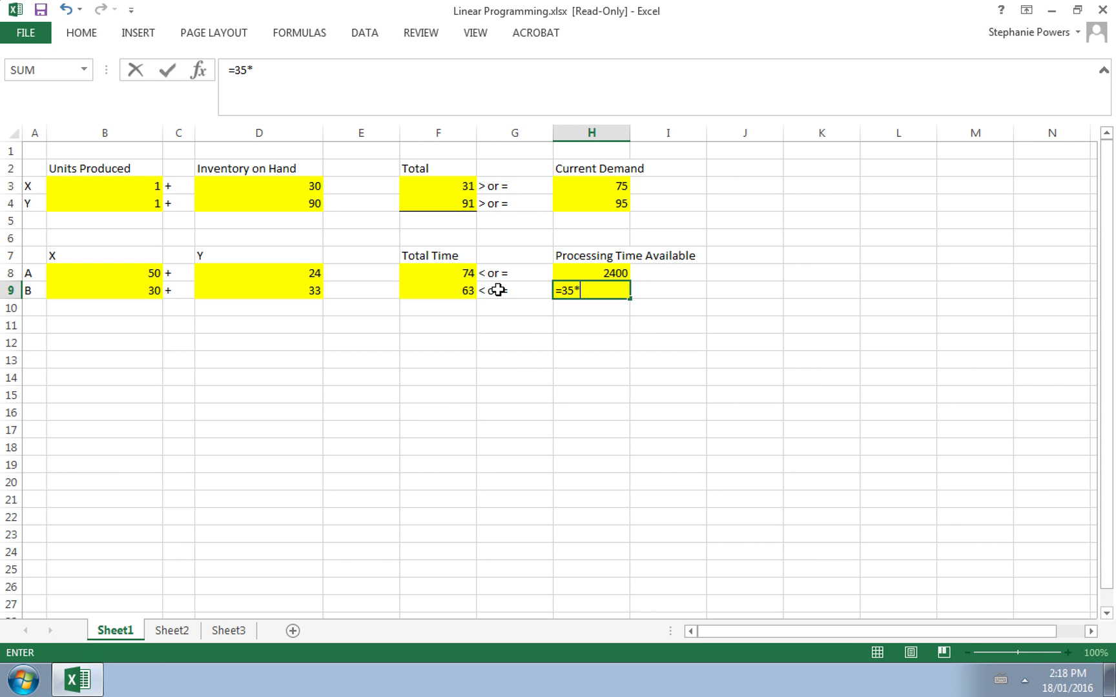
pyautogui.write('60')
pyautogui.press('Return')
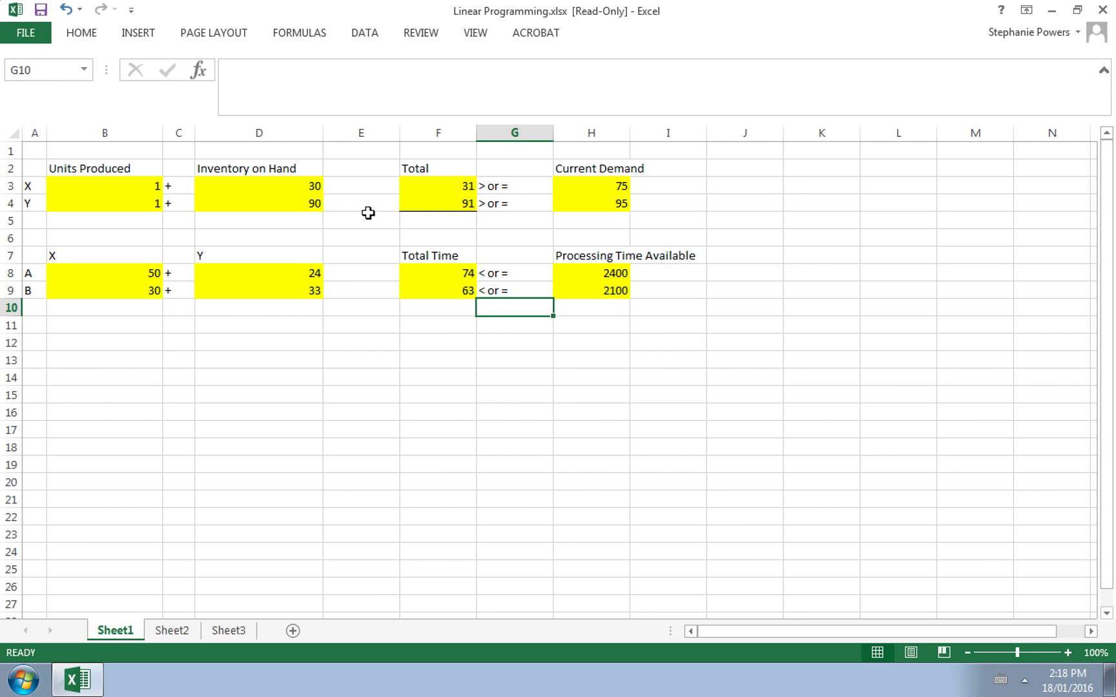
# Open Solver, move its dialog clear of the data, and set the objective to cell F5.
pyautogui.click(365, 34)
pyautogui.click(980, 58)
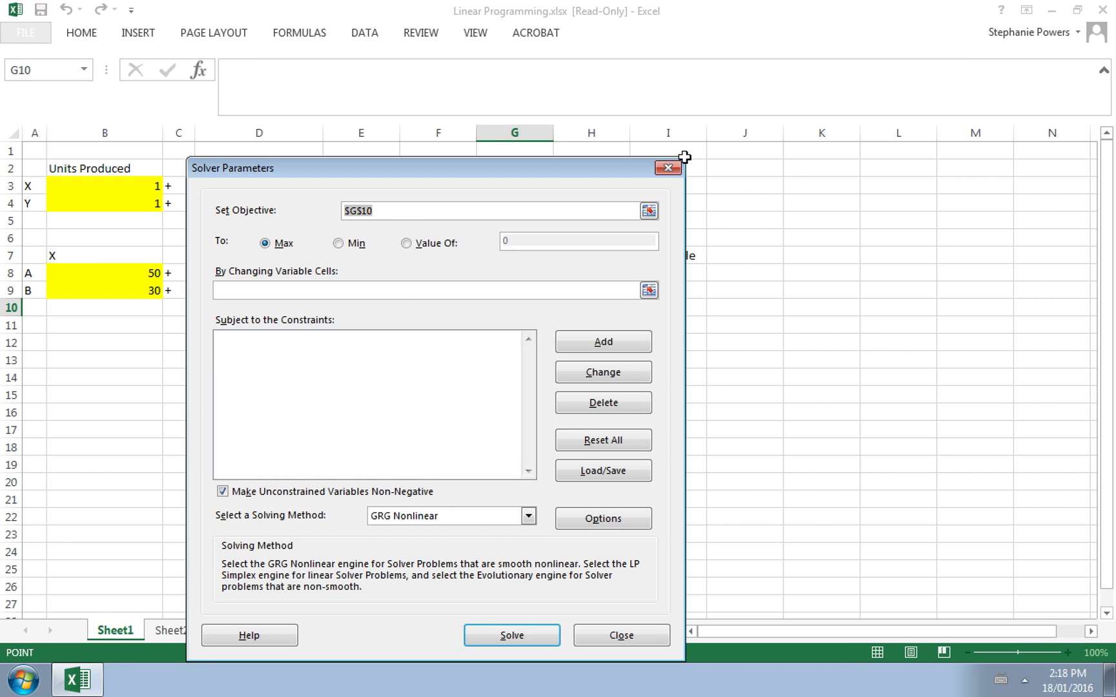
pyautogui.moveTo(462, 170); pyautogui.dragTo(895, 140)
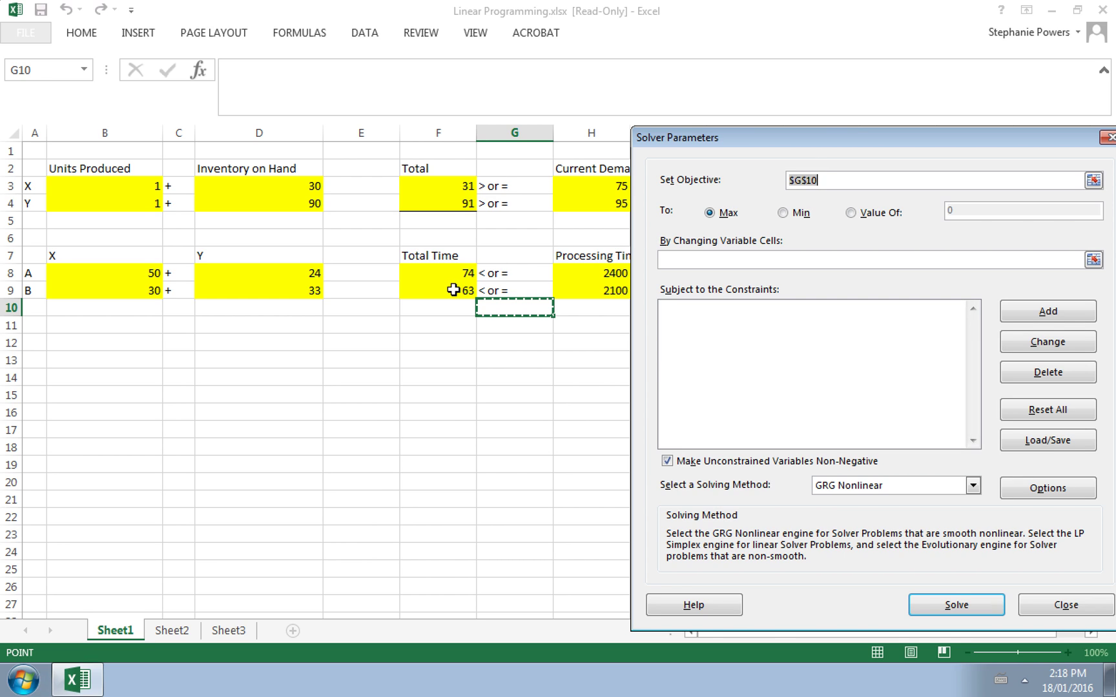
pyautogui.click(450, 220)
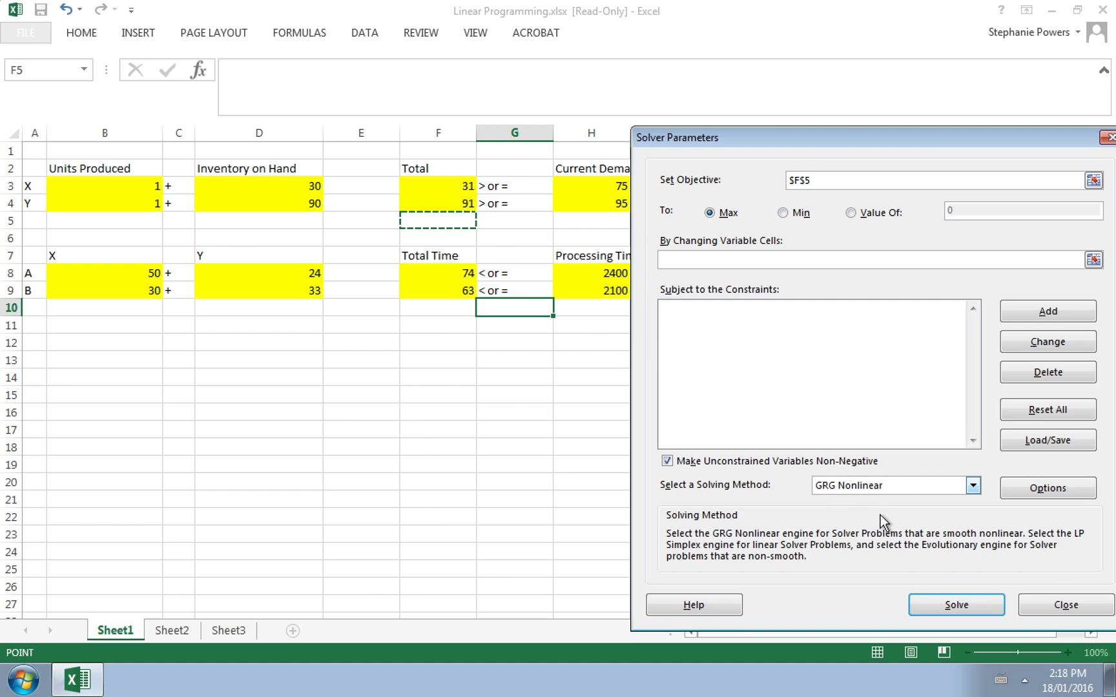
# Close Solver and total the X and Y totals in F5 with the formula =SUM(F3:F4).
pyautogui.click(1050, 604)
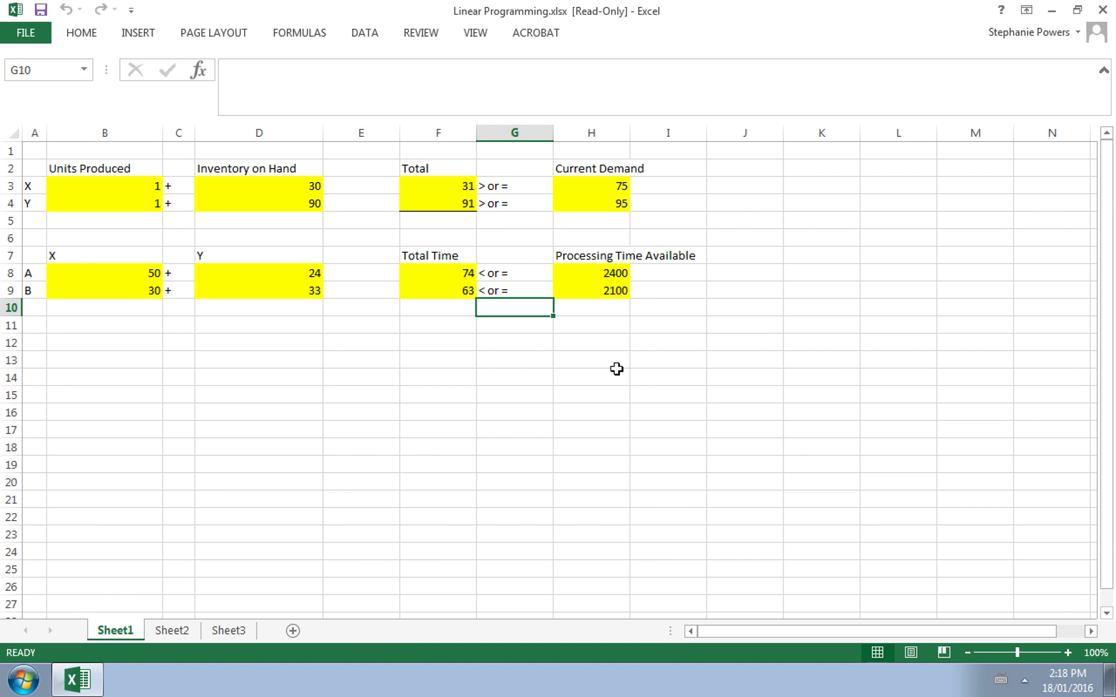
pyautogui.click(458, 220)
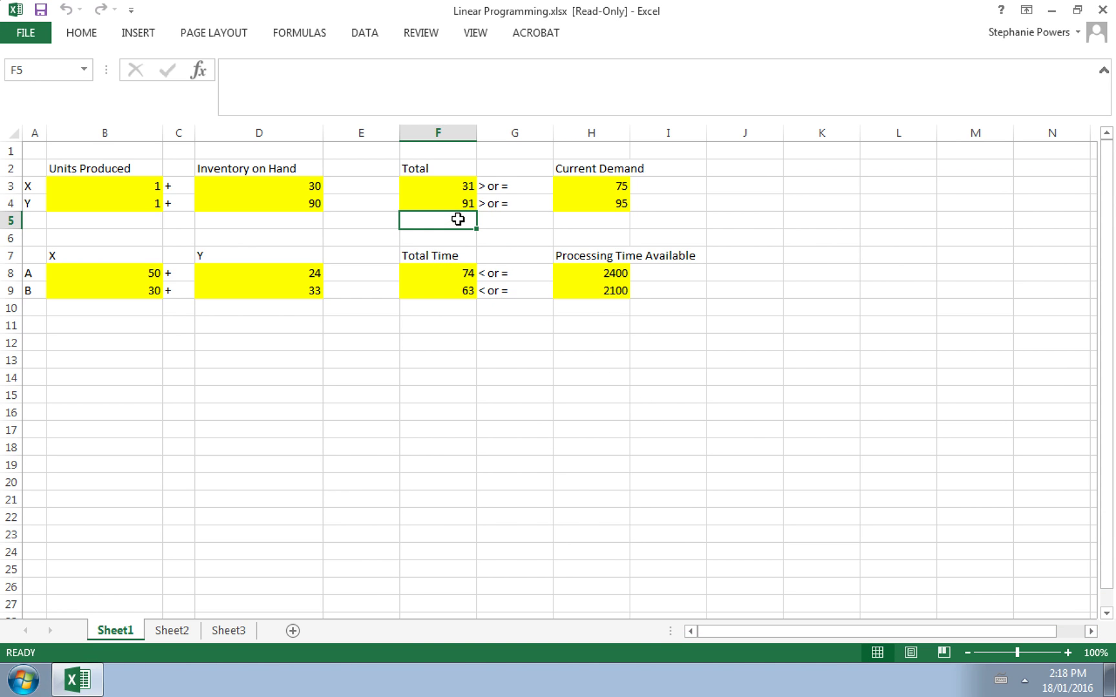
pyautogui.write('=sum')
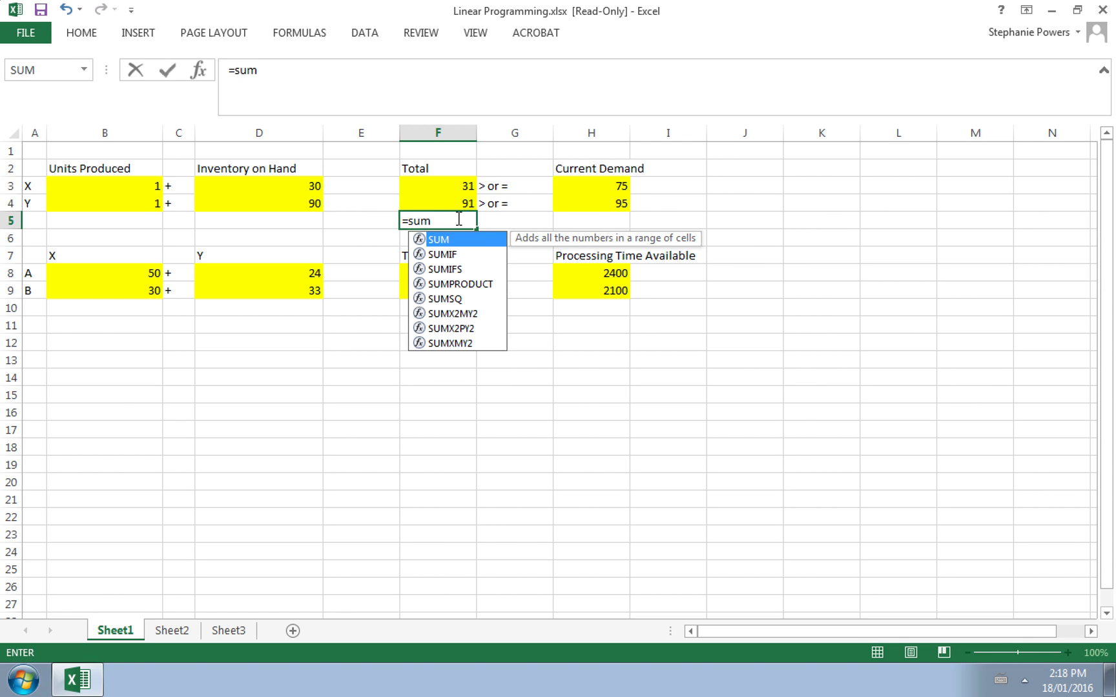
pyautogui.write('(')
pyautogui.moveTo(431, 187); pyautogui.dragTo(426, 199)
pyautogui.write(')')
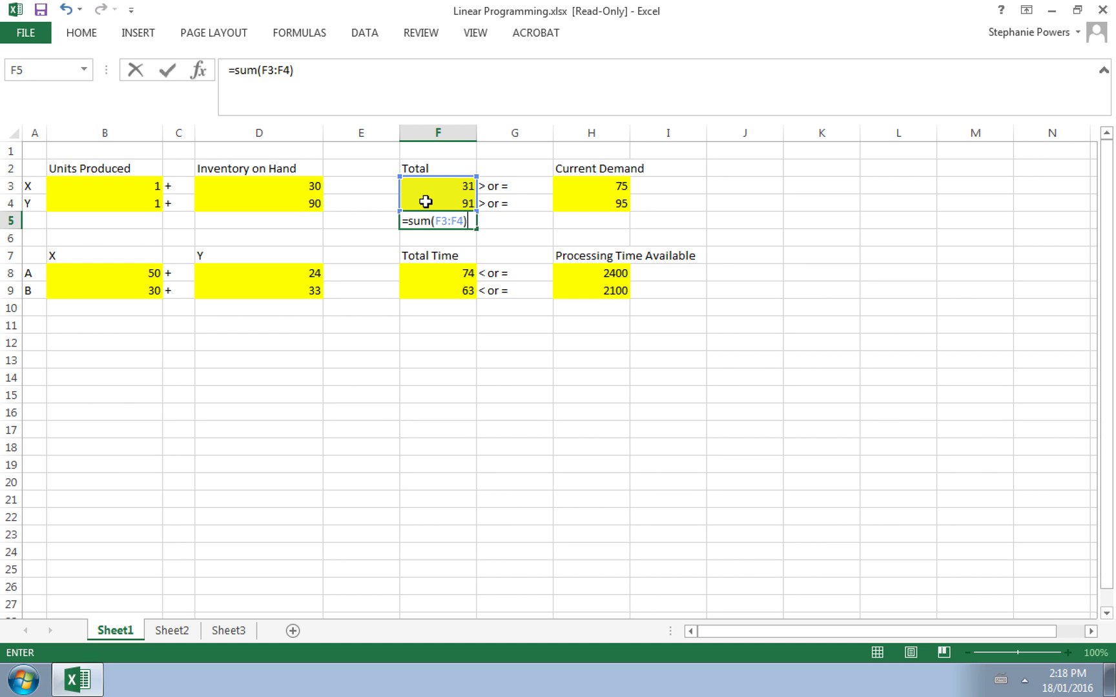
pyautogui.press('Return')
# Reopen Solver with F5 as the objective to maximize and set the changing variable cells to B3:B4.
pyautogui.click(431, 220)
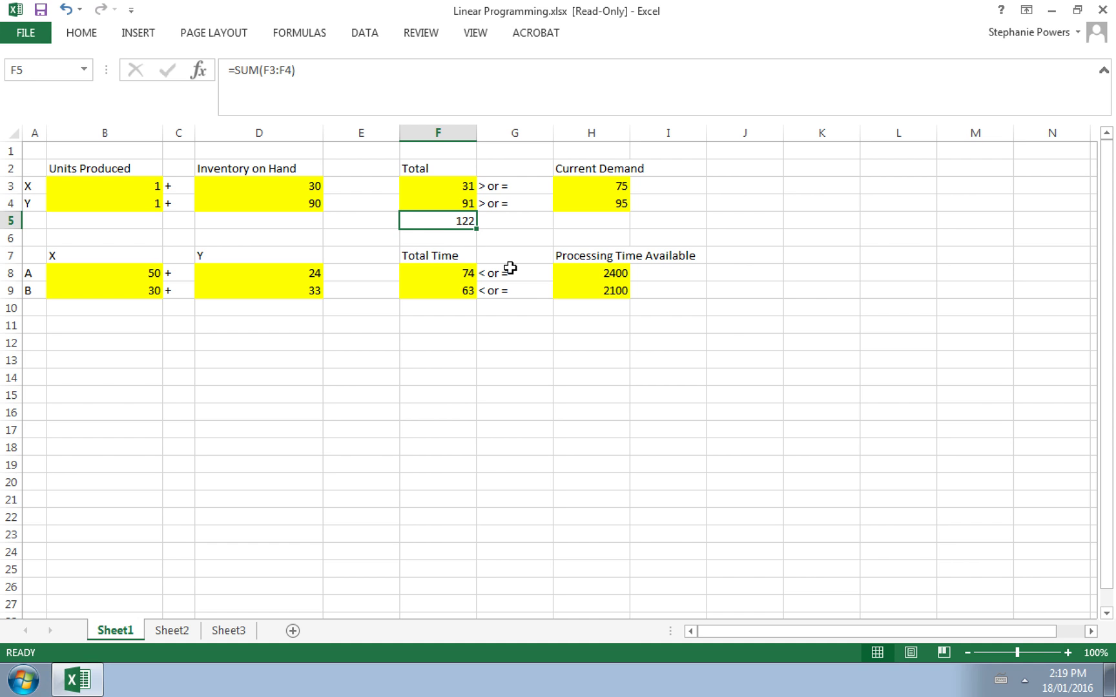
pyautogui.click(360, 35)
pyautogui.click(975, 59)
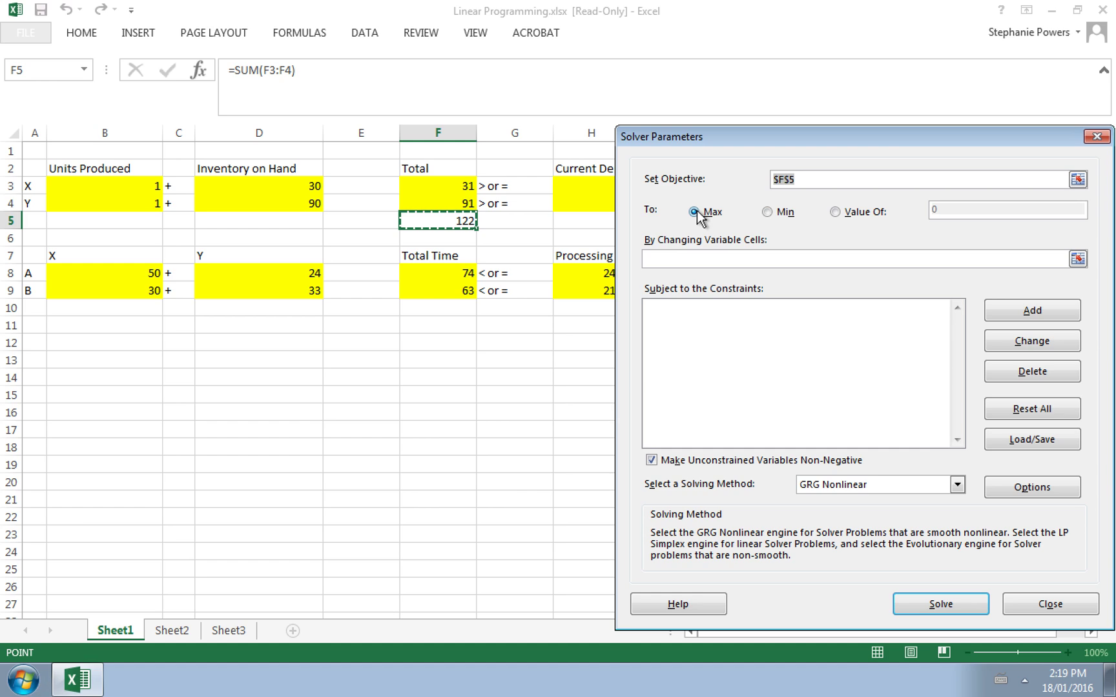
pyautogui.click(678, 258)
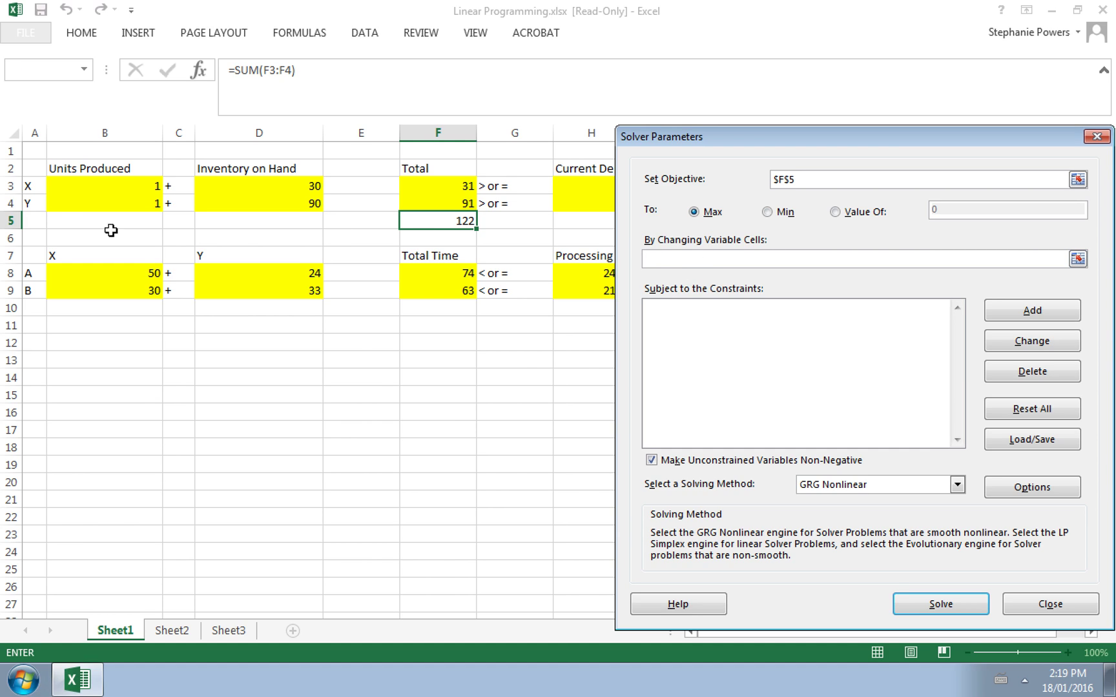
pyautogui.moveTo(80, 185); pyautogui.dragTo(81, 202)
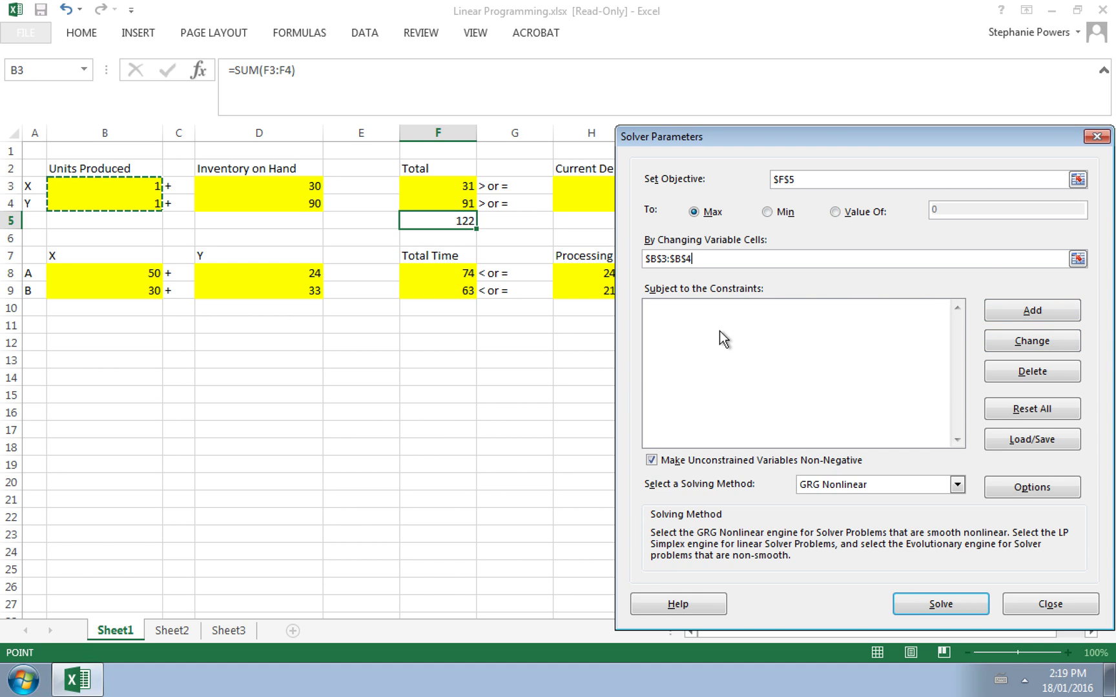
# Add the Solver constraint that product X's total in F3 is >= its current demand in H3.
pyautogui.click(1032, 312)
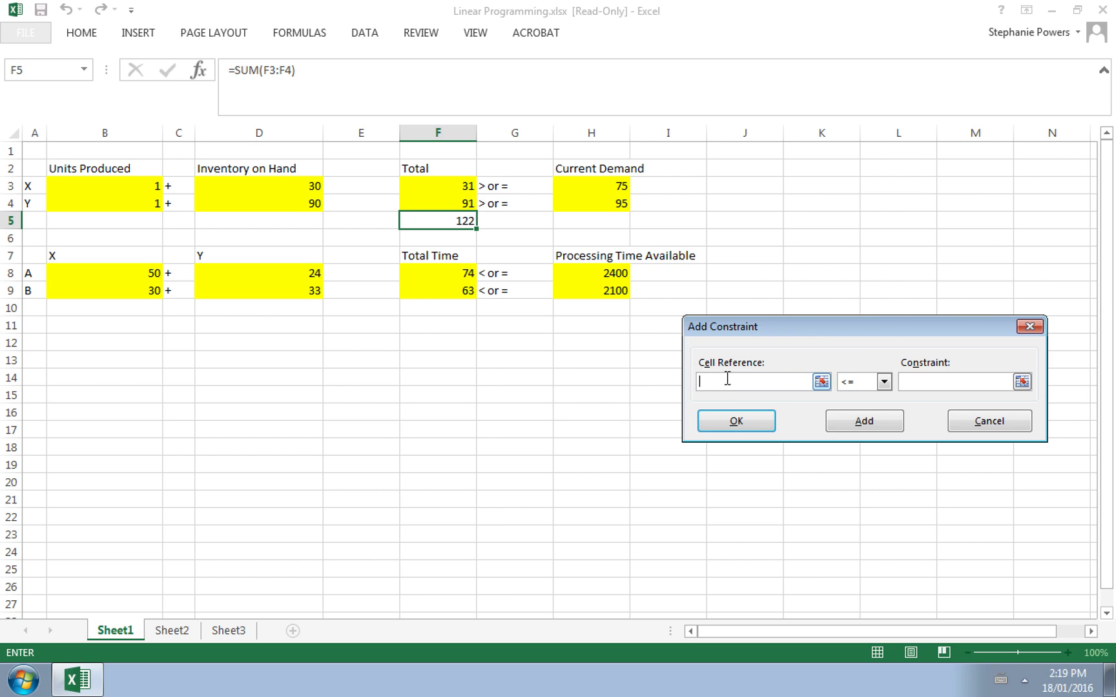
pyautogui.click(457, 185)
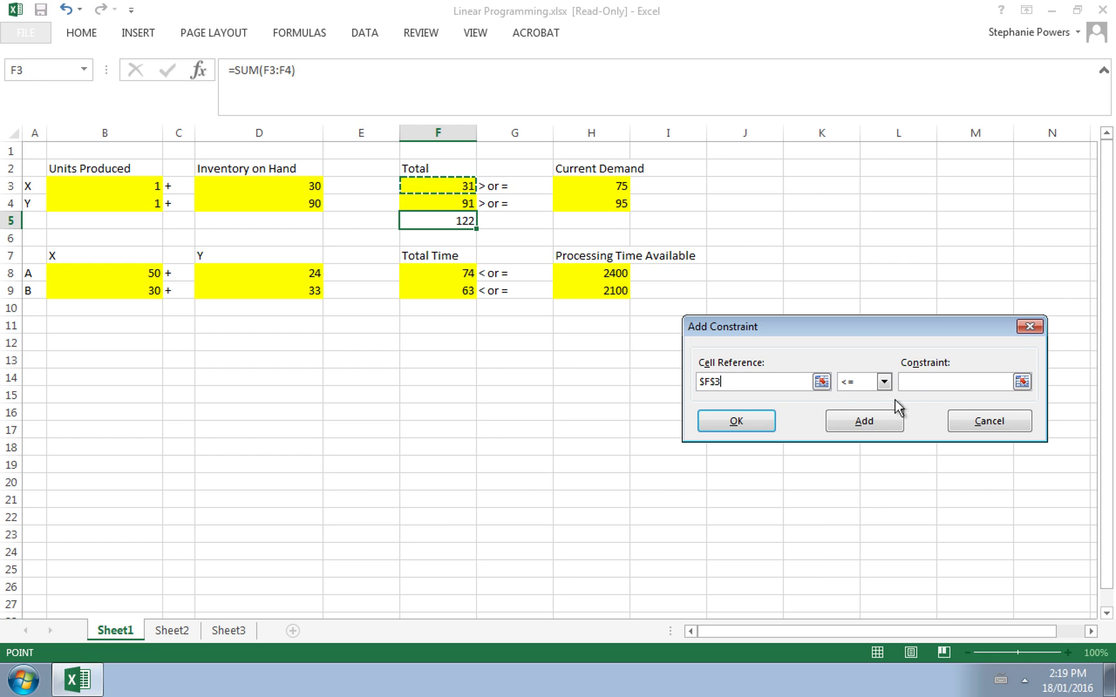
pyautogui.click(884, 382)
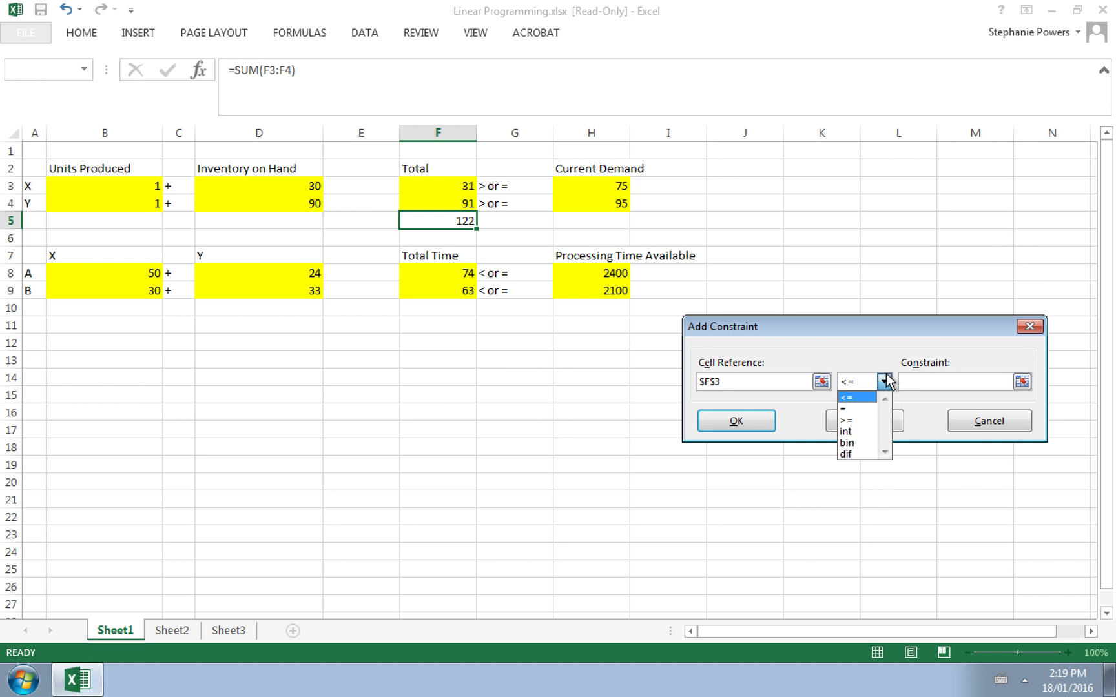
pyautogui.click(868, 421)
pyautogui.click(592, 185)
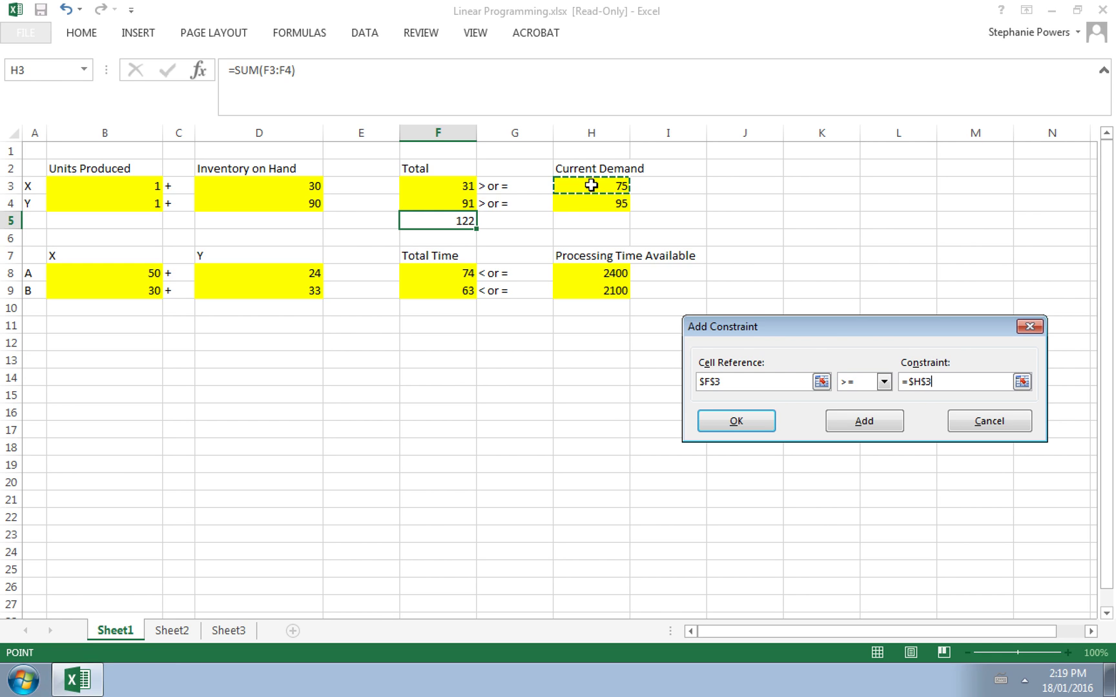
pyautogui.click(860, 423)
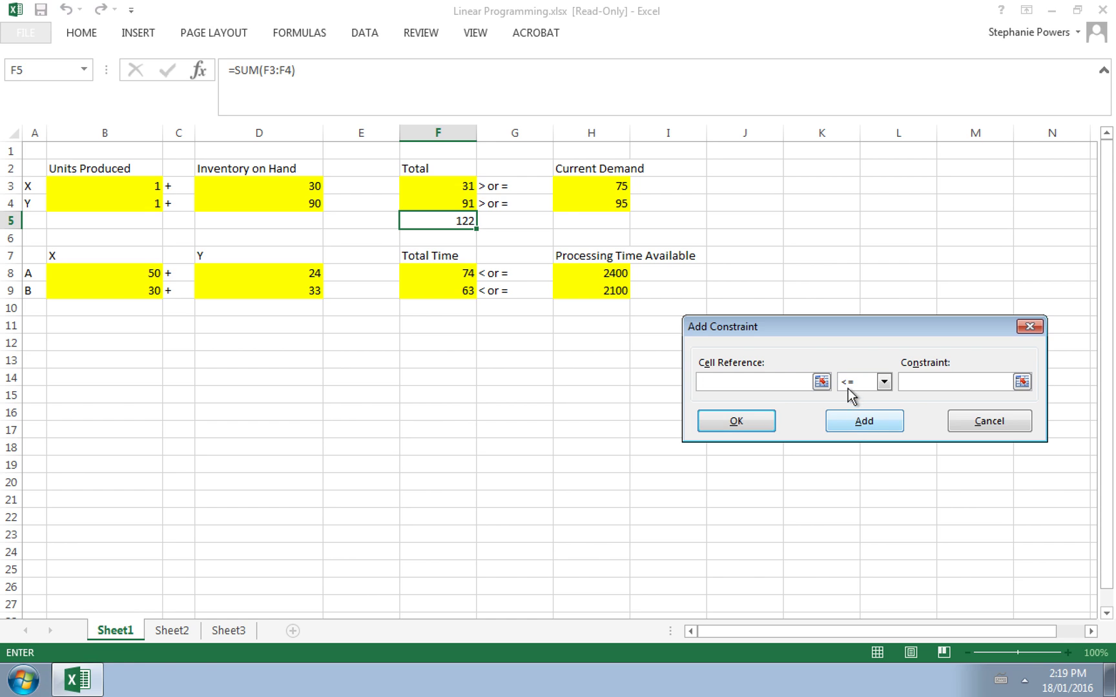
# Add the Solver constraint that product Y's total in F4 is >= its current demand in H4.
pyautogui.click(439, 202)
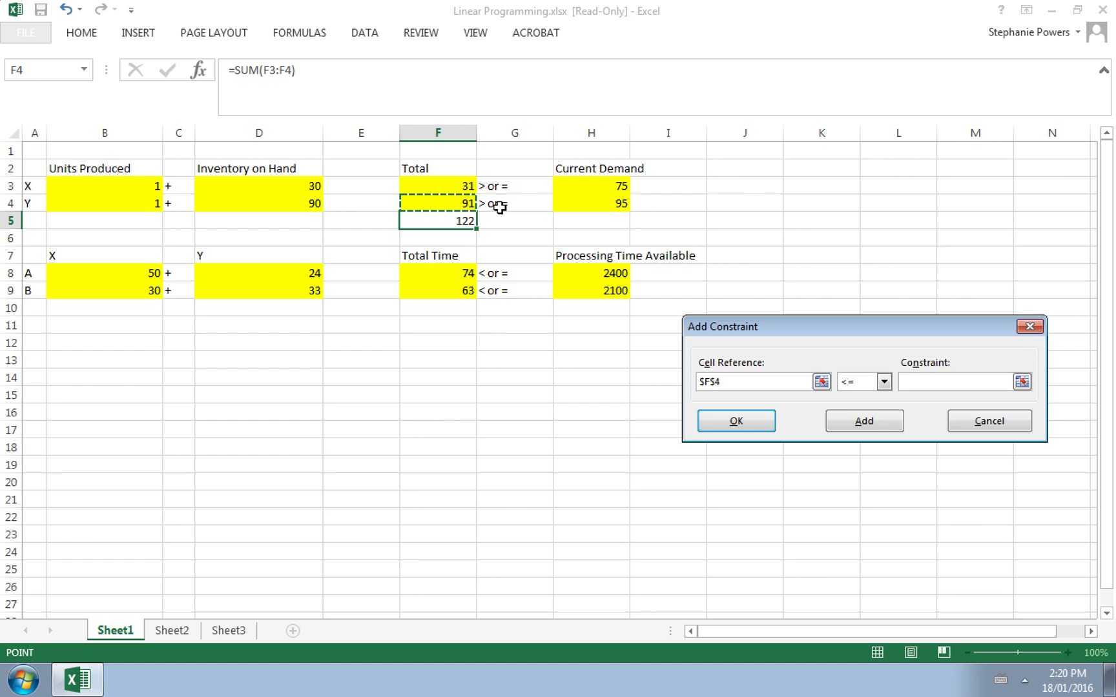
pyautogui.click(884, 387)
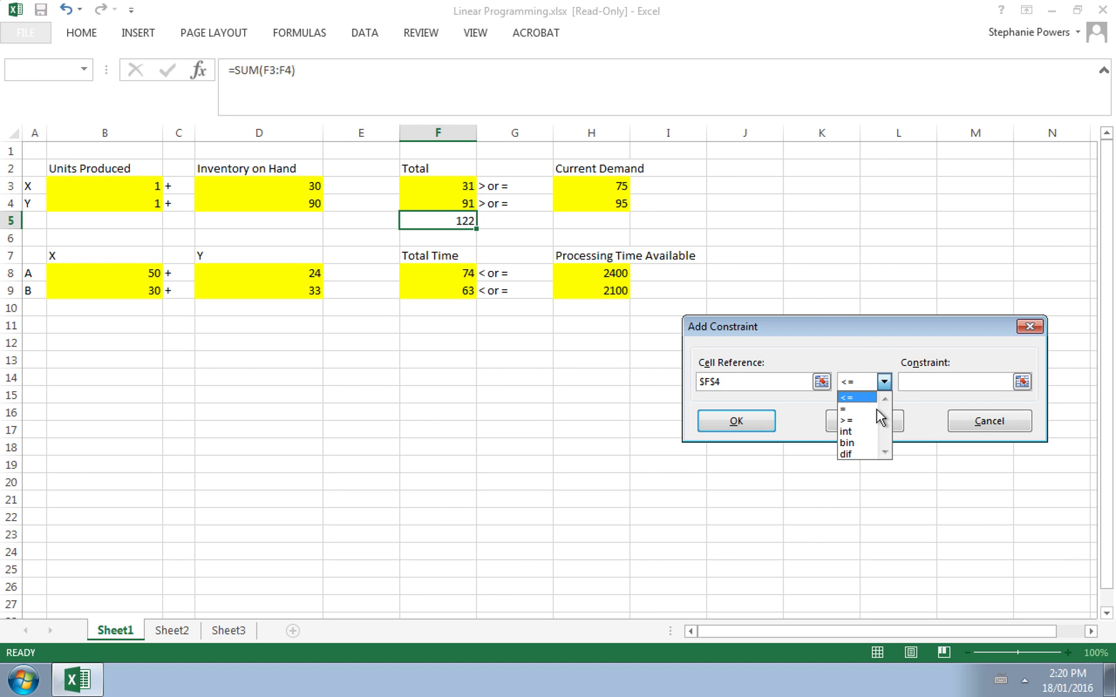
pyautogui.click(874, 419)
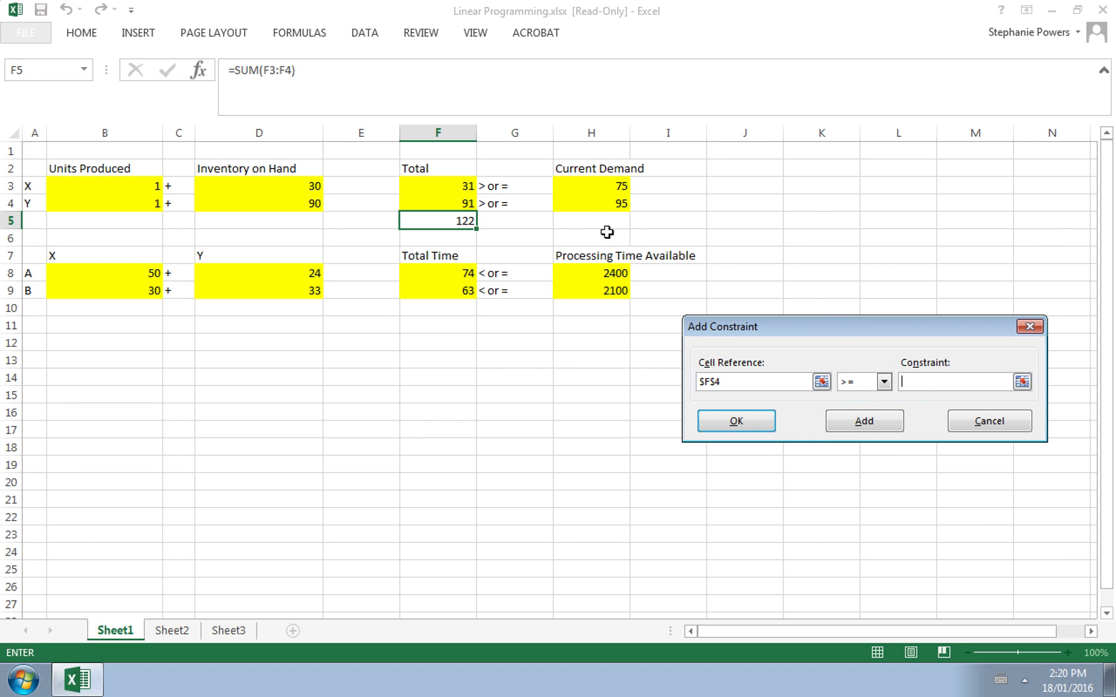
pyautogui.click(600, 204)
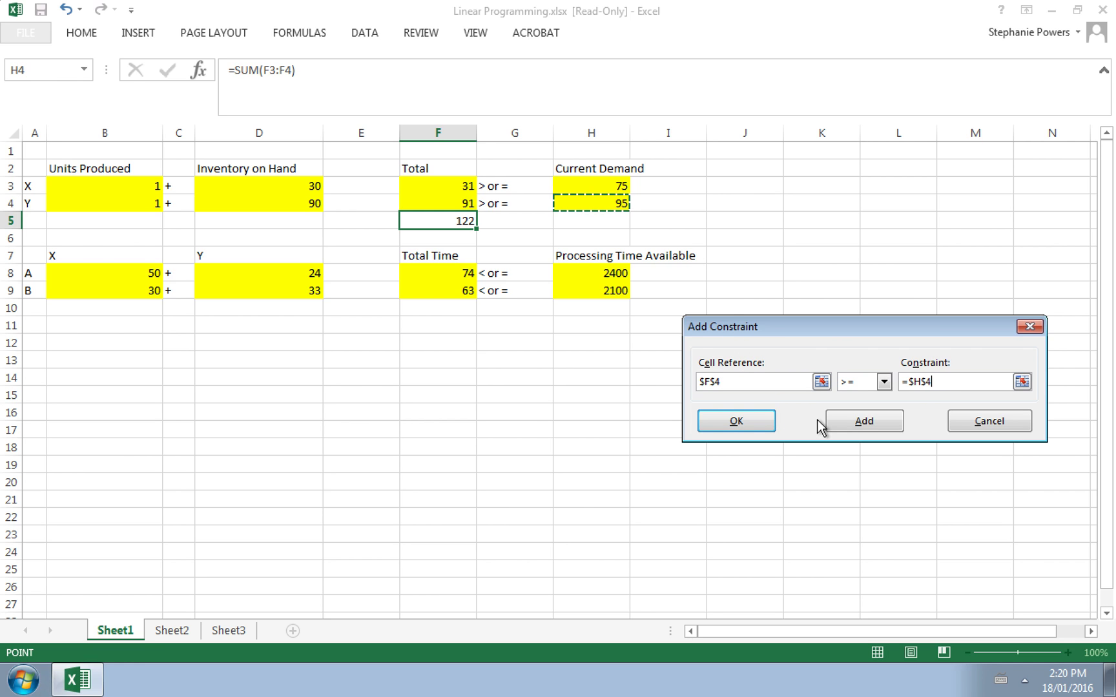
pyautogui.click(873, 418)
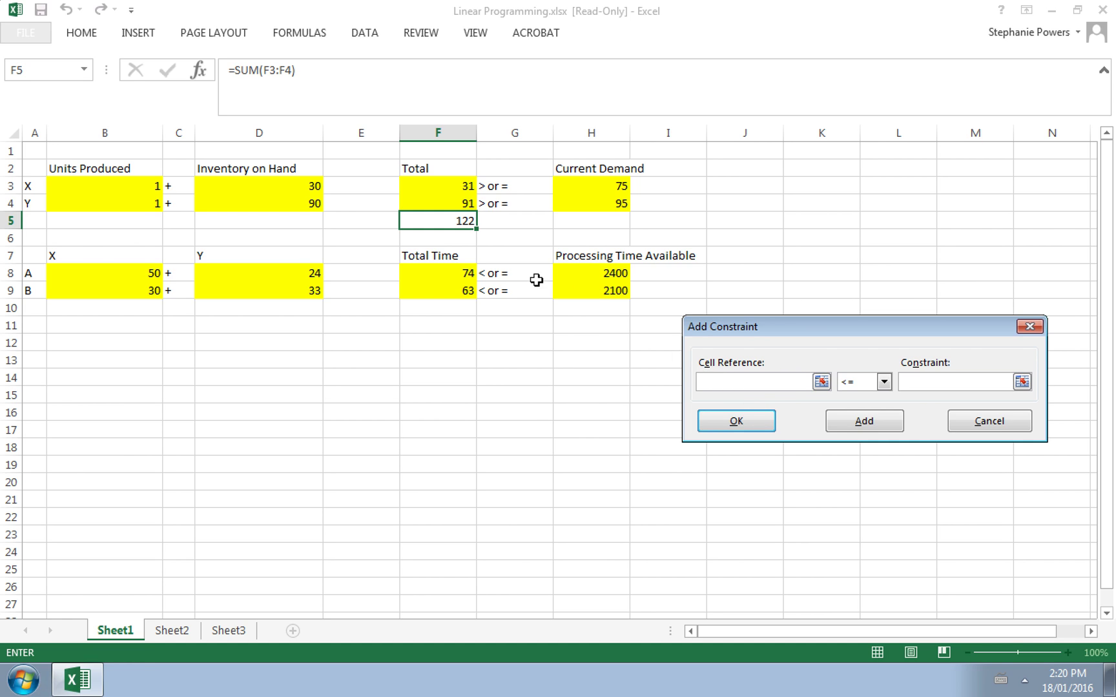
# Add the Solver constraint that machine A's total time in F8 is <= its available time in H8.
pyautogui.click(446, 272)
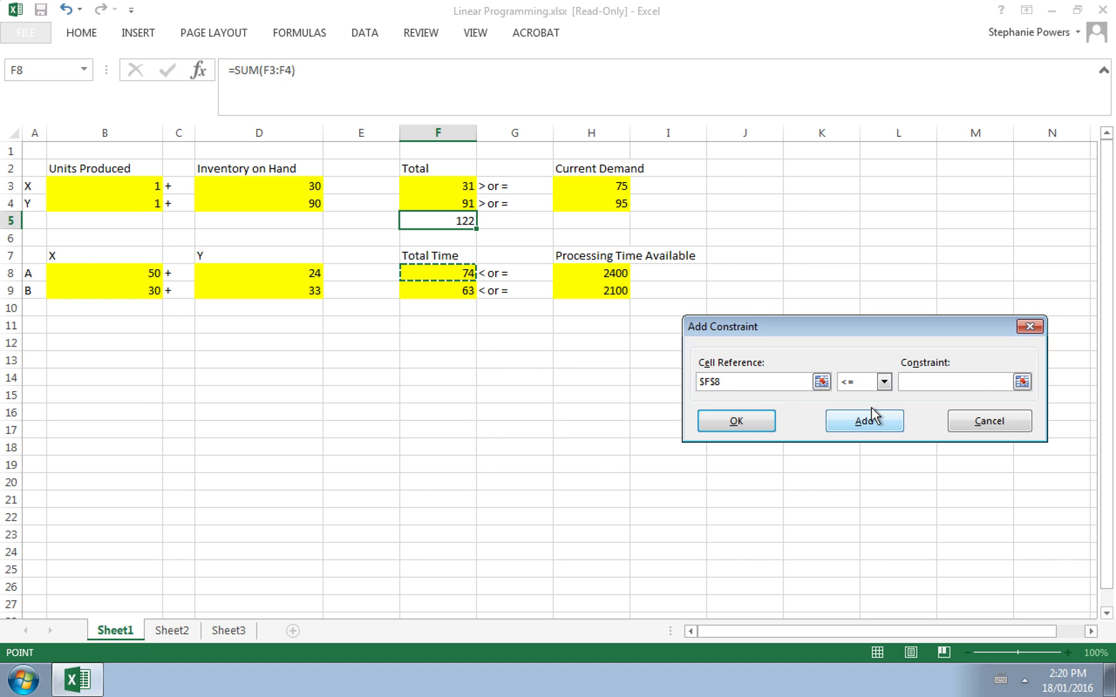
pyautogui.click(936, 379)
pyautogui.click(585, 274)
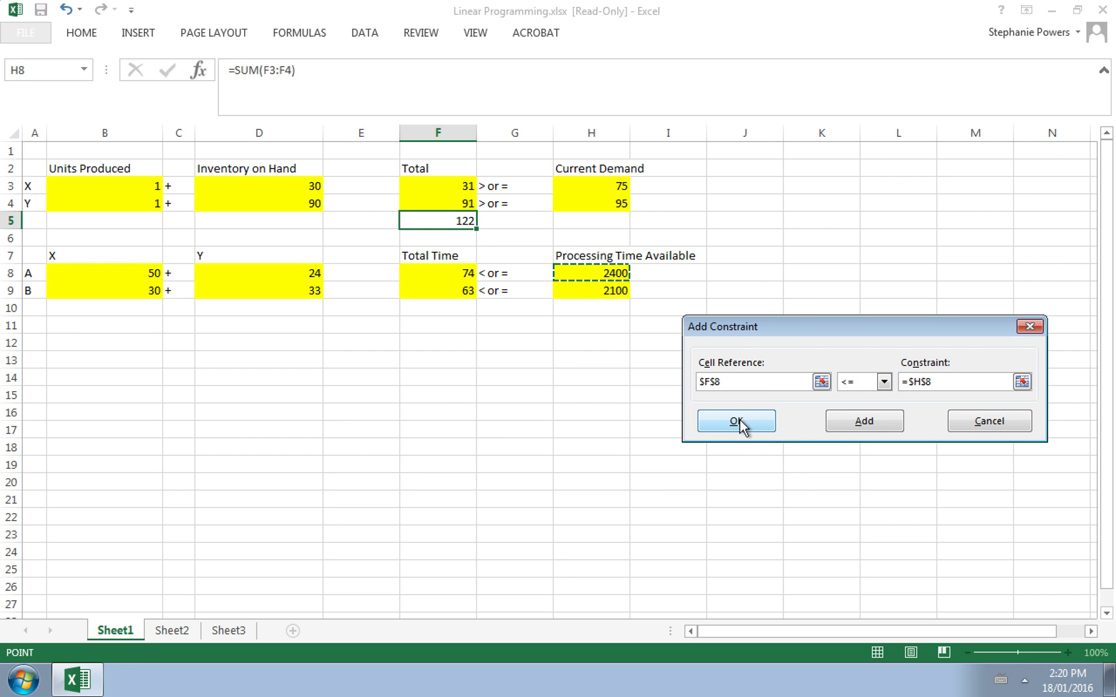
pyautogui.click(850, 417)
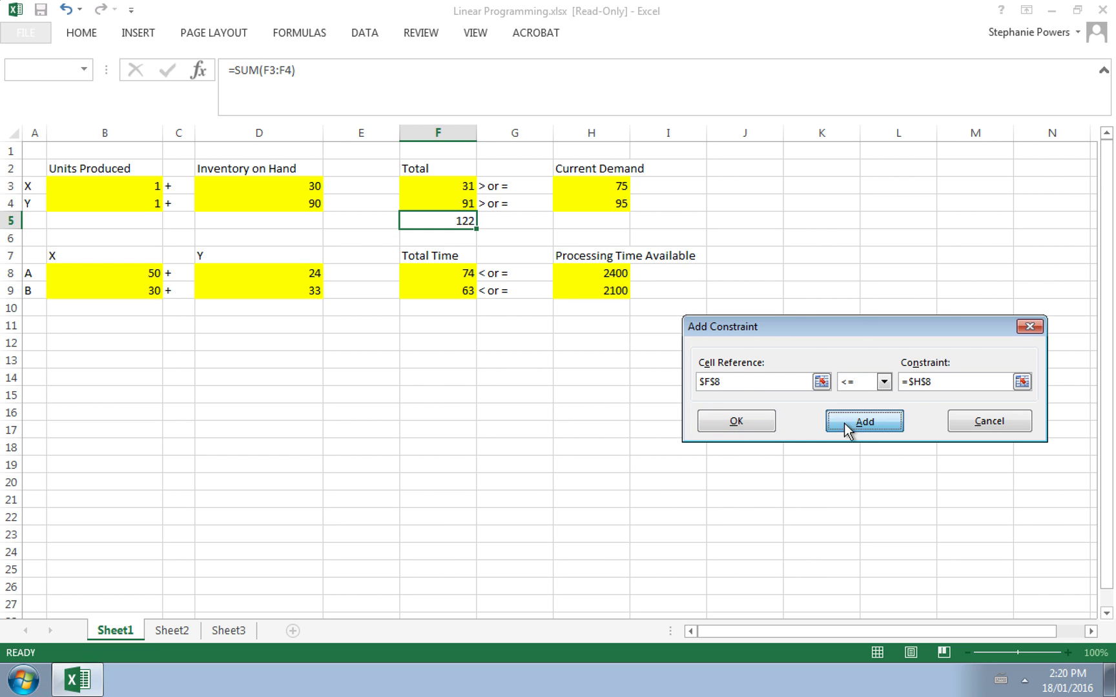
# Add the final constraint that machine B's total time in F9 is <= H9 and return to the Solver parameters.
pyautogui.click(439, 293)
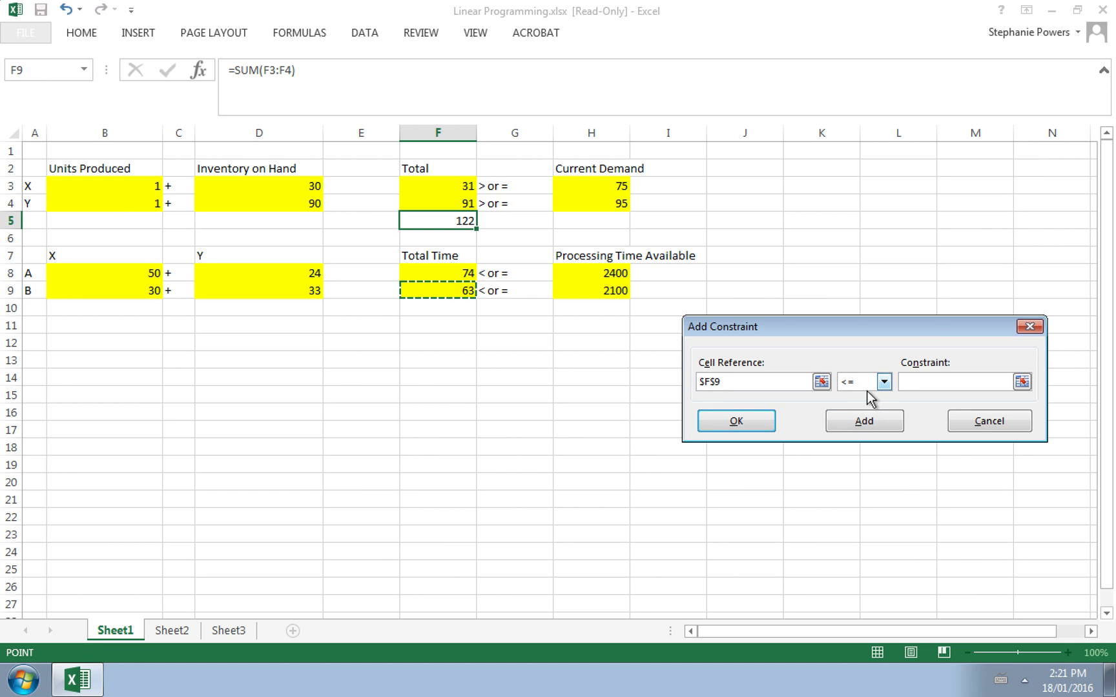
pyautogui.click(954, 381)
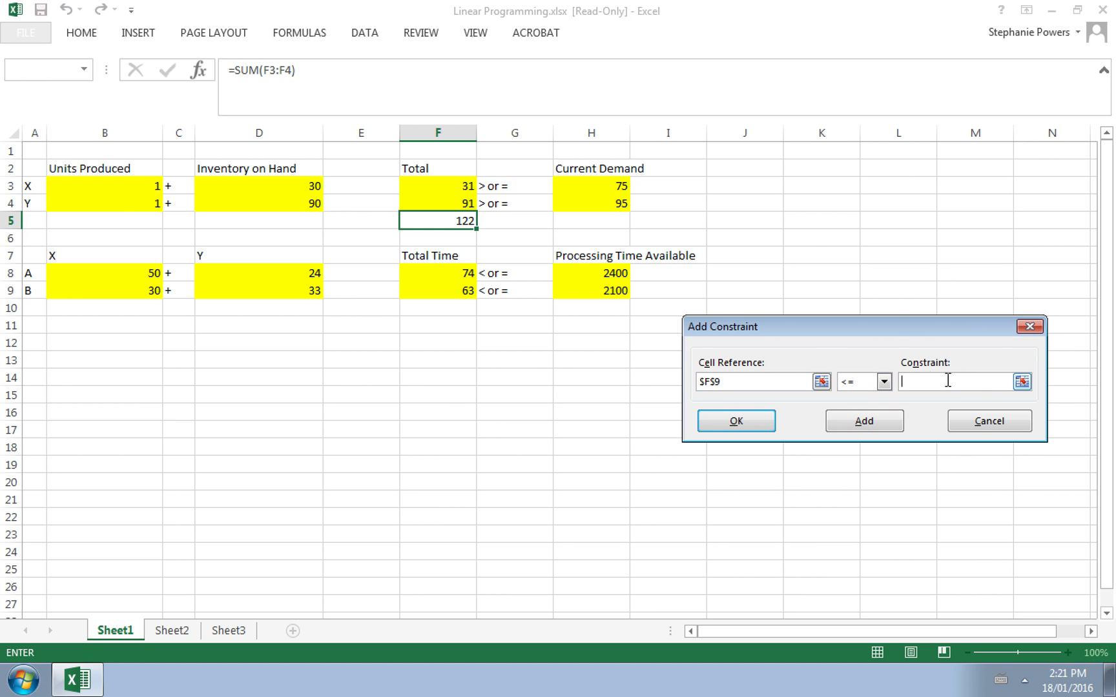
pyautogui.click(599, 288)
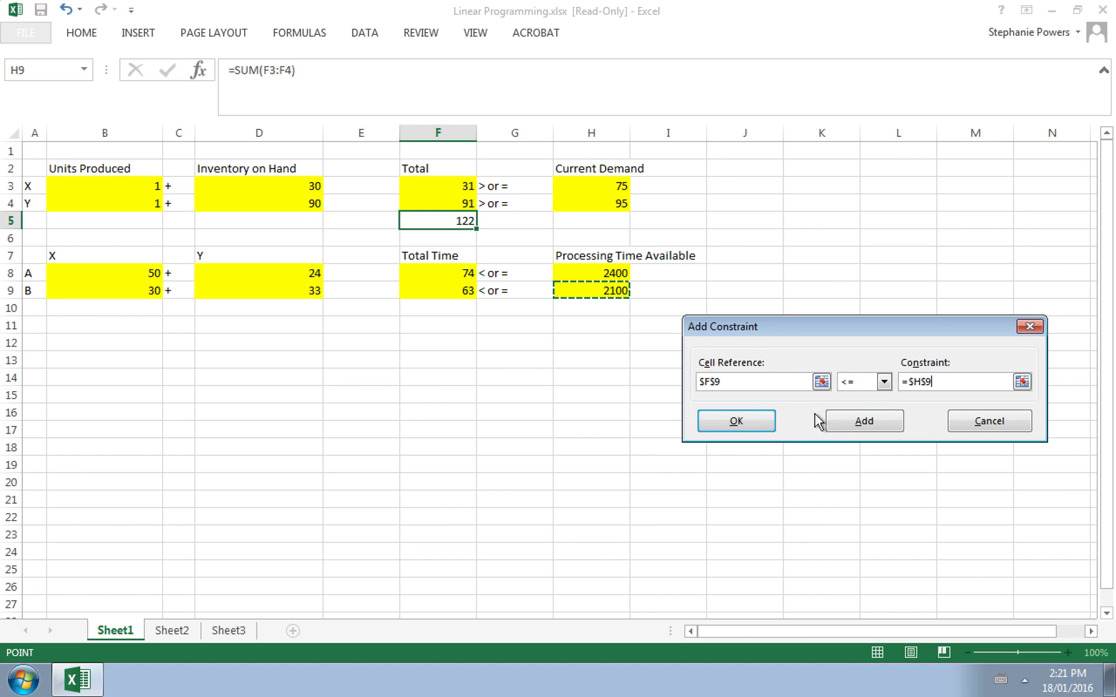
pyautogui.click(746, 419)
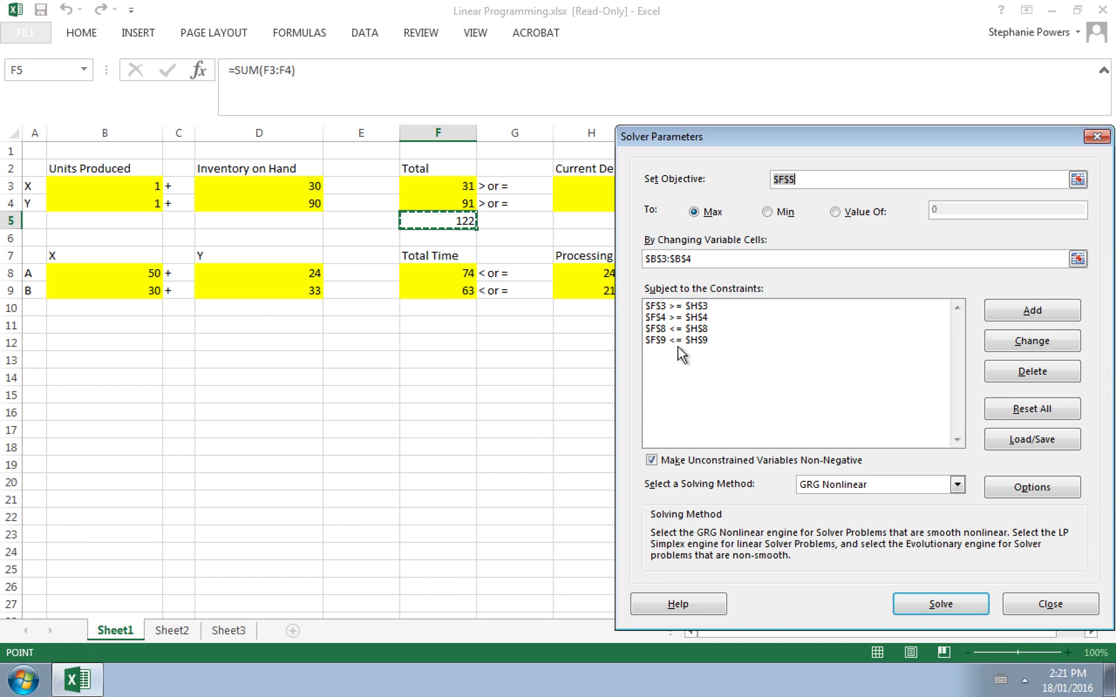
# Solve the model, keep the Solver solution, and select the units produced of X in B3.
pyautogui.click(932, 604)
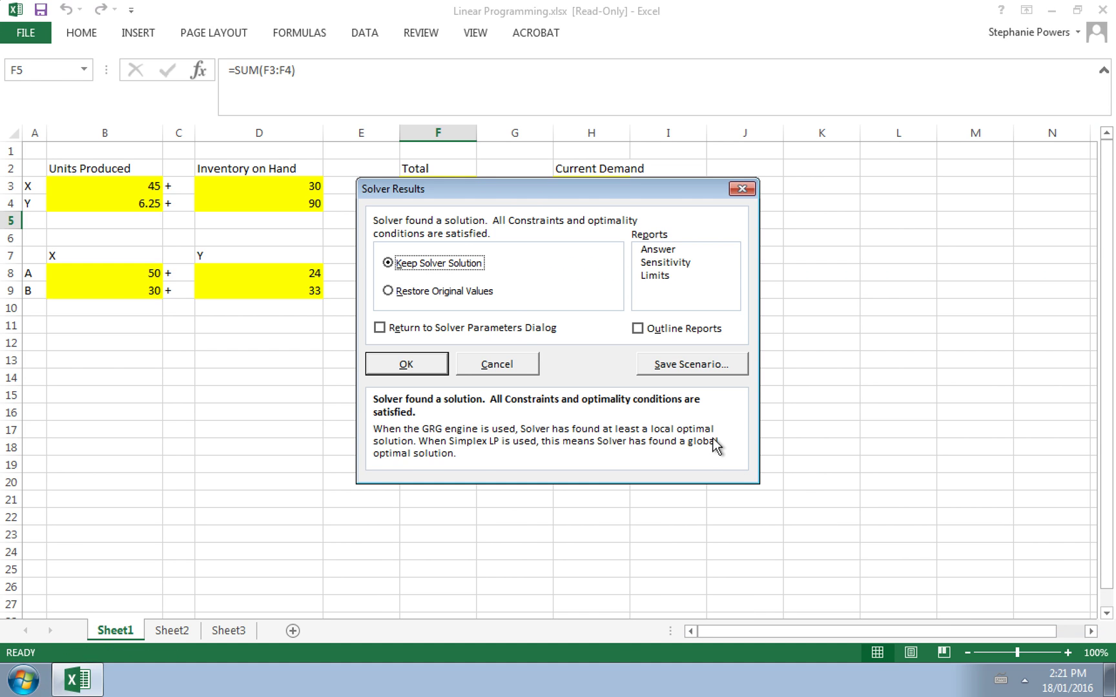
pyautogui.click(413, 364)
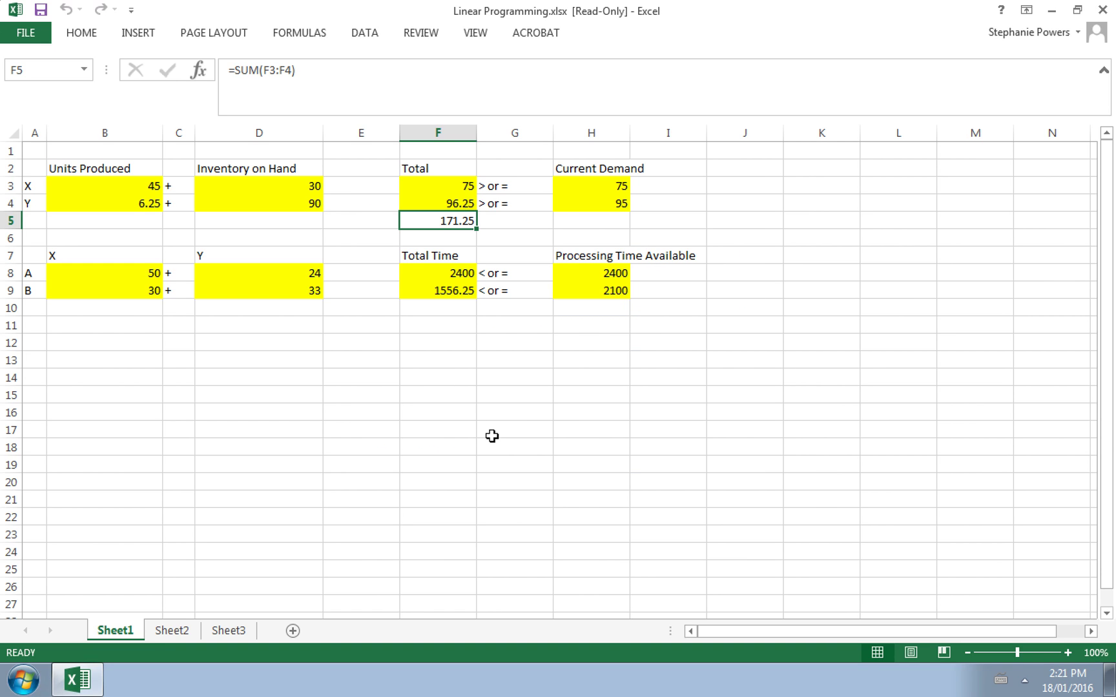
pyautogui.click(73, 188)
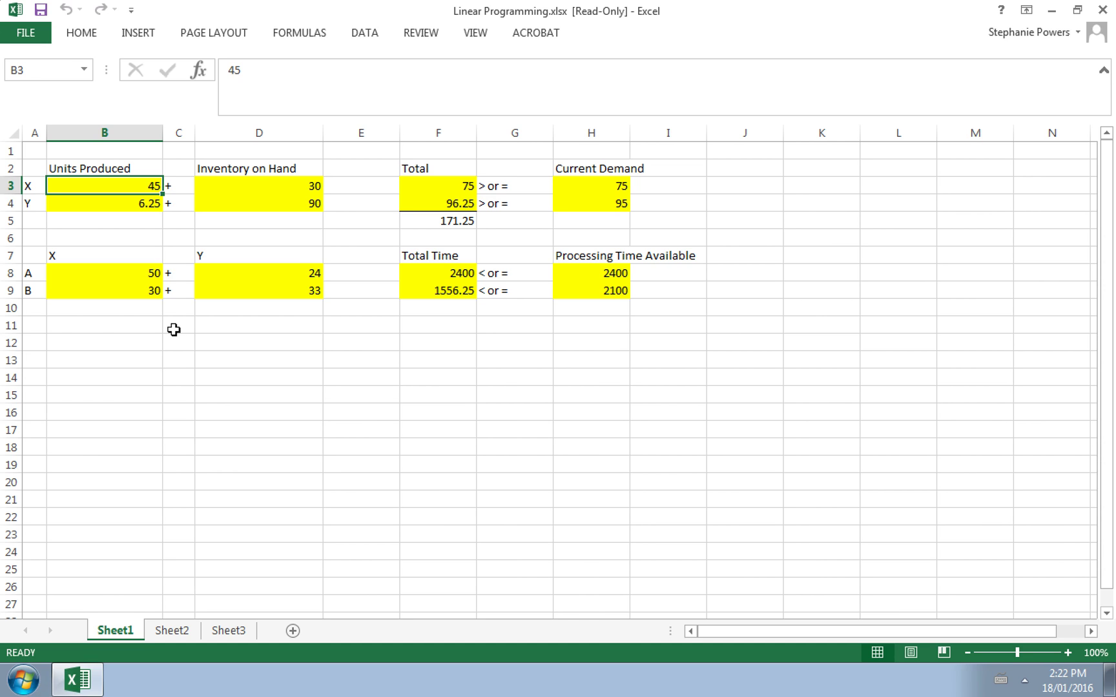
pyautogui.hotkey('ctrl', 'Left')
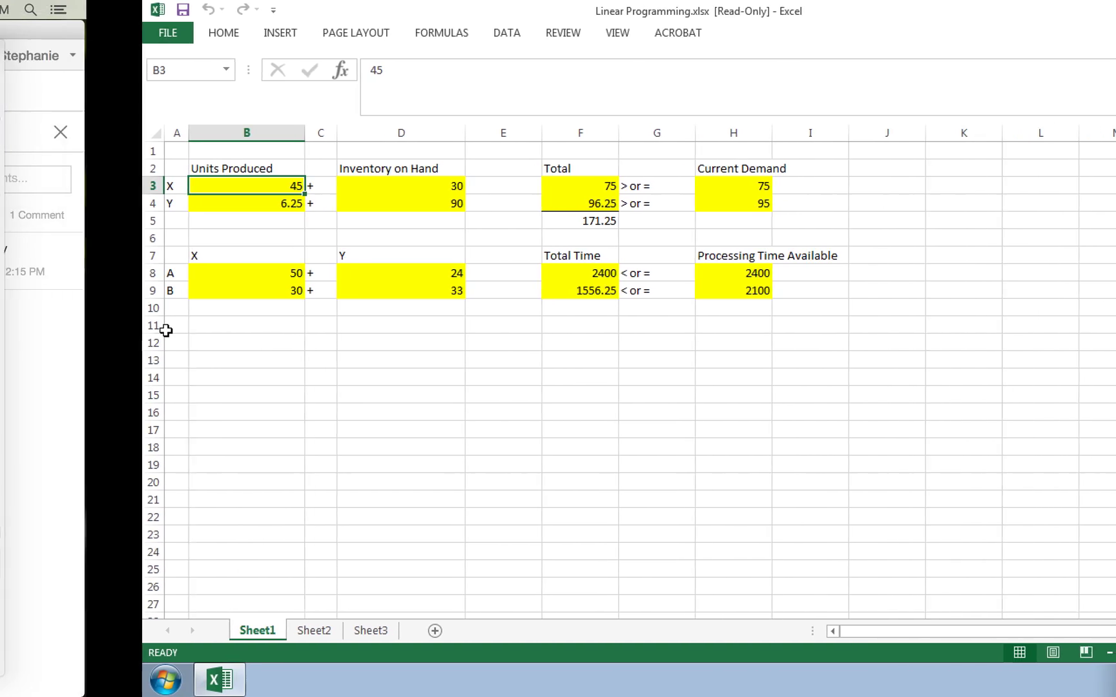
pyautogui.click(20, 590)
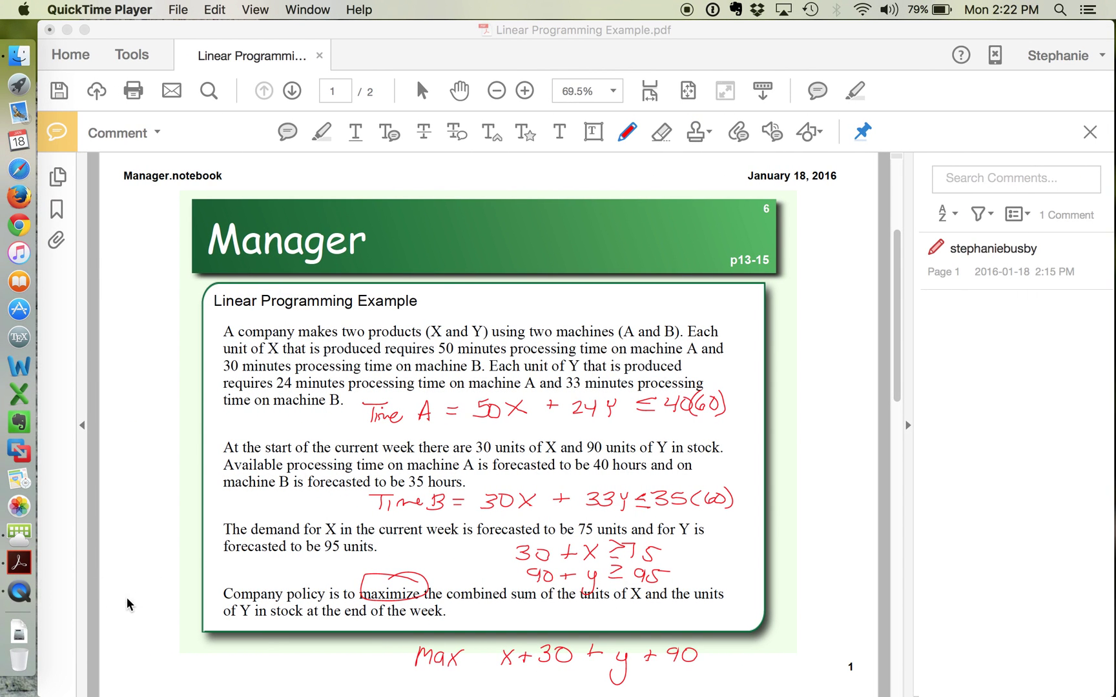
pyautogui.rightClick(20, 591)
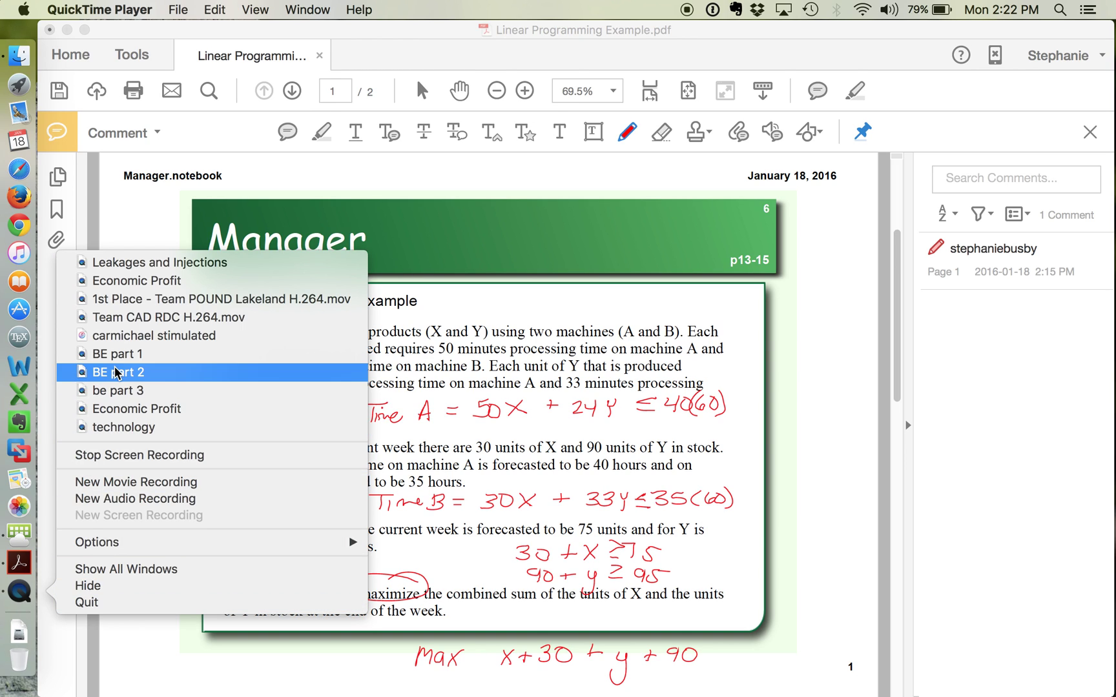